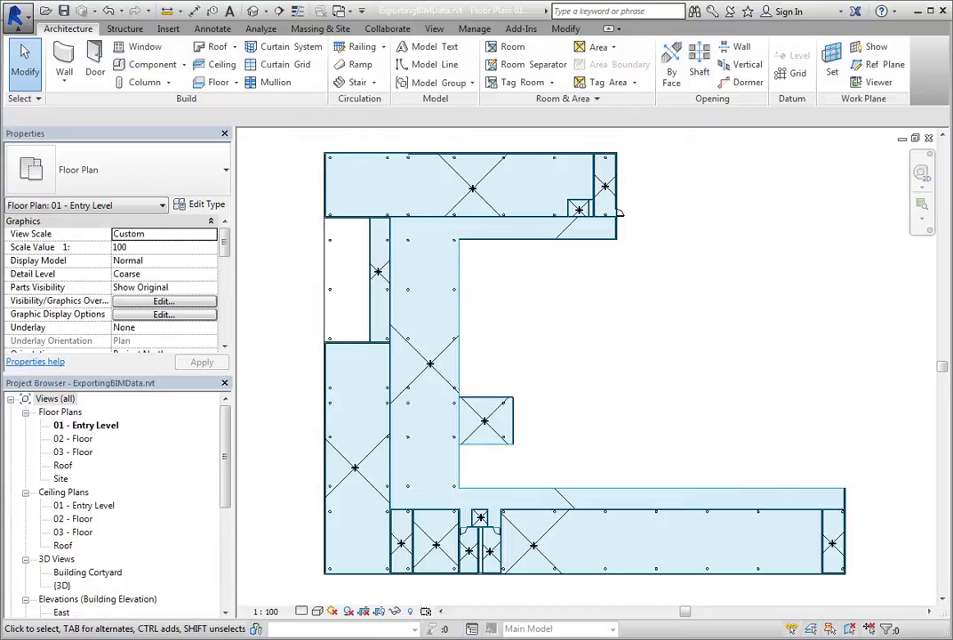
Start a gbXML export from the application menu's Export list to open its settings
{"action": "left_click", "coordinate": [18, 12]}
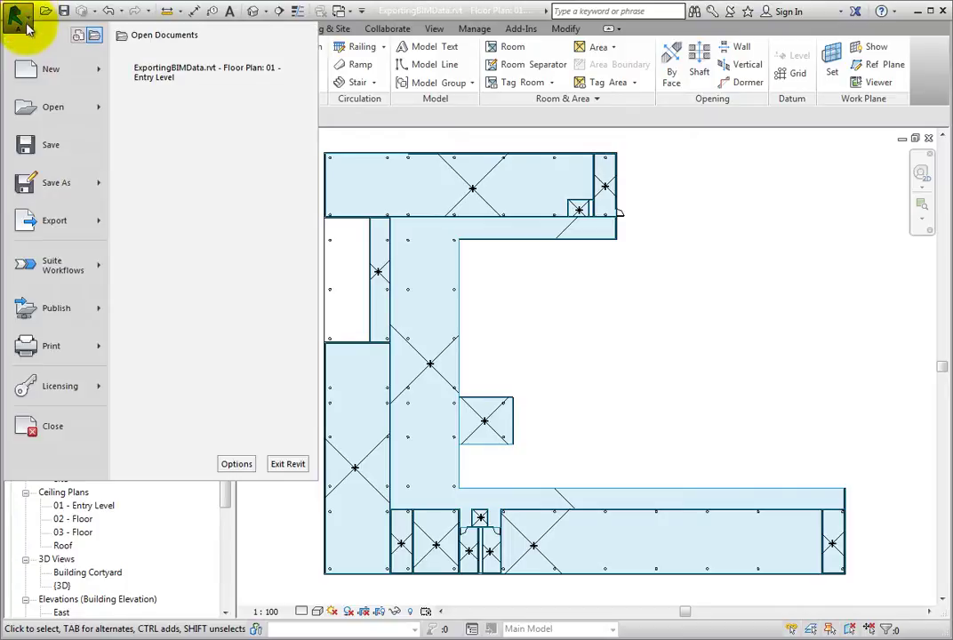
{"action": "left_click", "coordinate": [50, 222]}
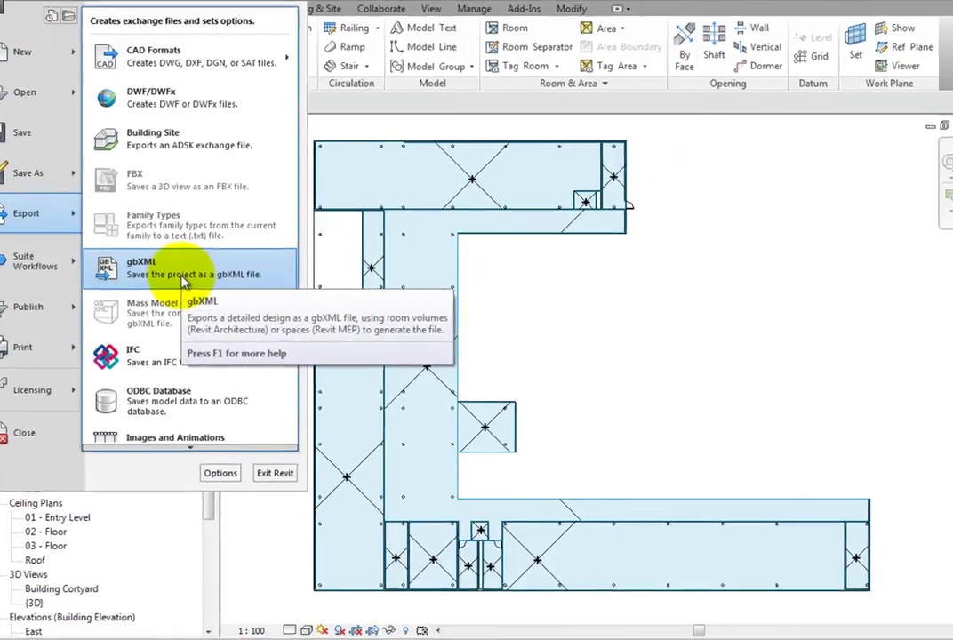
{"action": "left_click", "coordinate": [185, 271]}
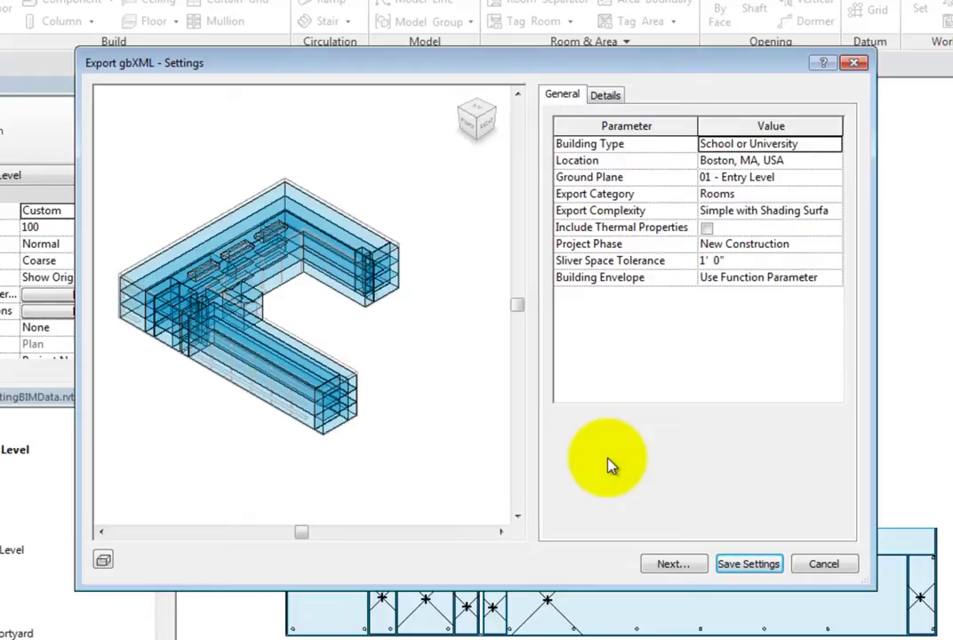
Change the export's Building Type to Office
{"action": "left_click", "coordinate": [803, 144]}
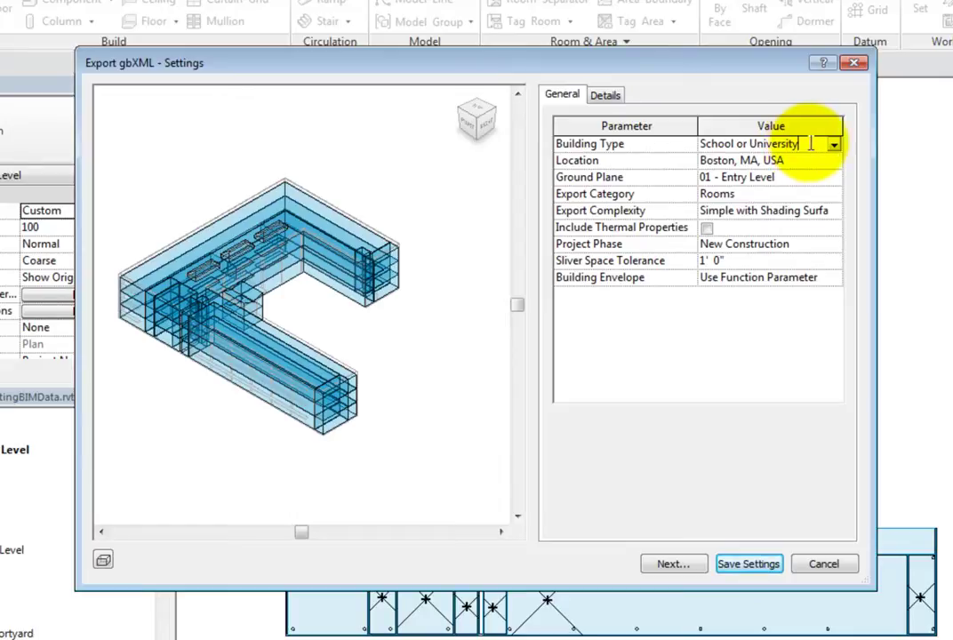
{"action": "left_click", "coordinate": [833, 144]}
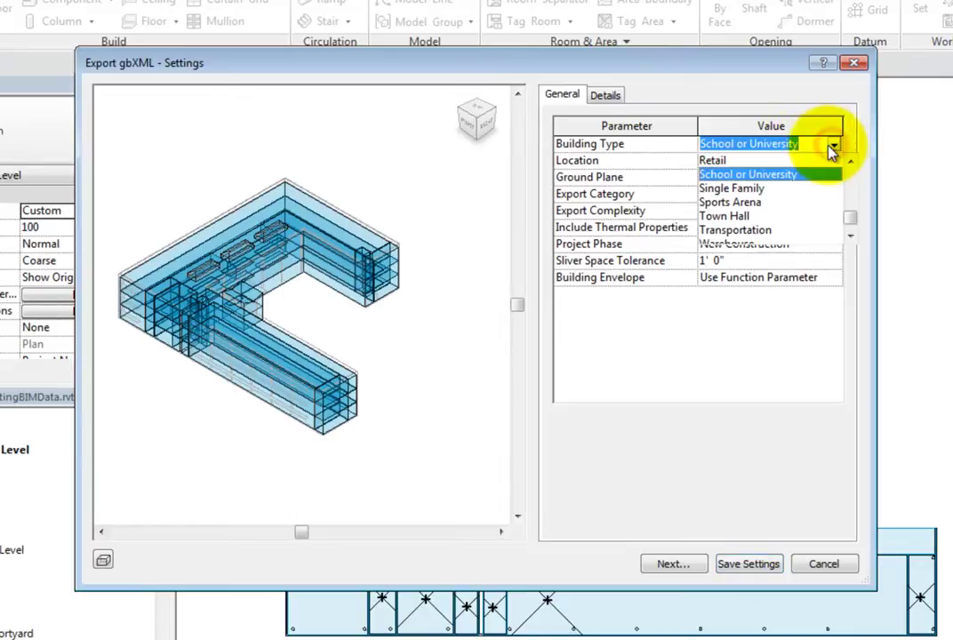
{"action": "mouse_move", "coordinate": [852, 218]}
{"action": "left_mouse_down"}
{"action": "mouse_move", "coordinate": [852, 177]}
{"action": "mouse_move", "coordinate": [851, 222]}
{"action": "mouse_move", "coordinate": [851, 203]}
{"action": "left_mouse_up"}
{"action": "left_click", "coordinate": [716, 175]}
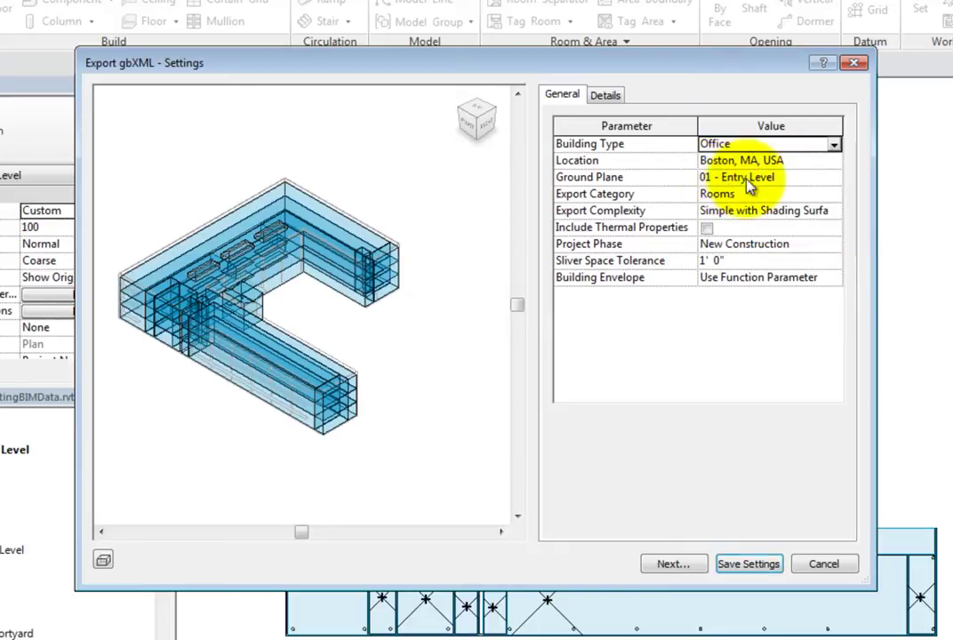
Confirm the project location as Boston, MA, USA in the location settings
{"action": "left_click", "coordinate": [798, 161]}
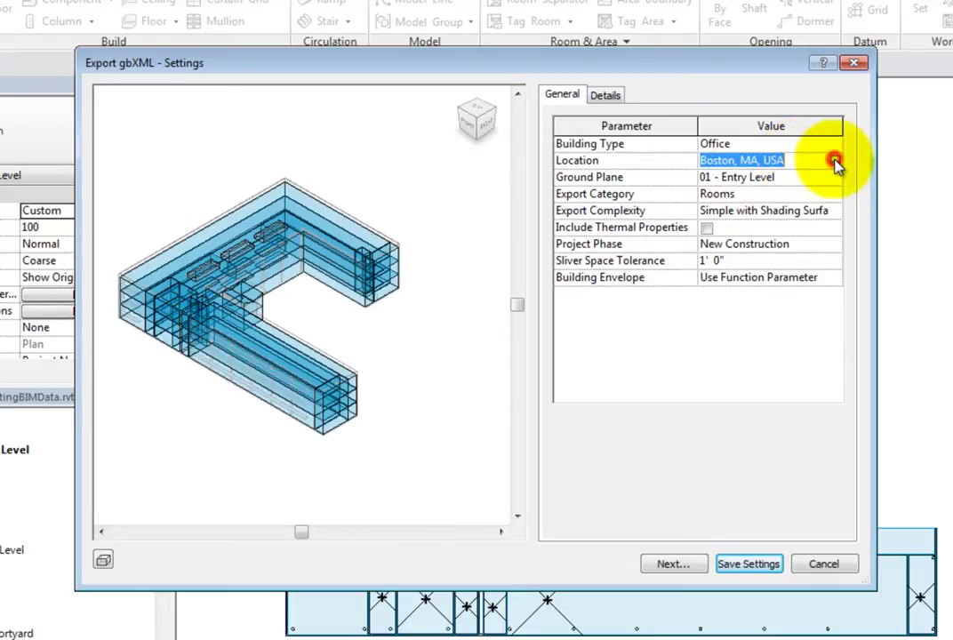
{"action": "left_click", "coordinate": [835, 162]}
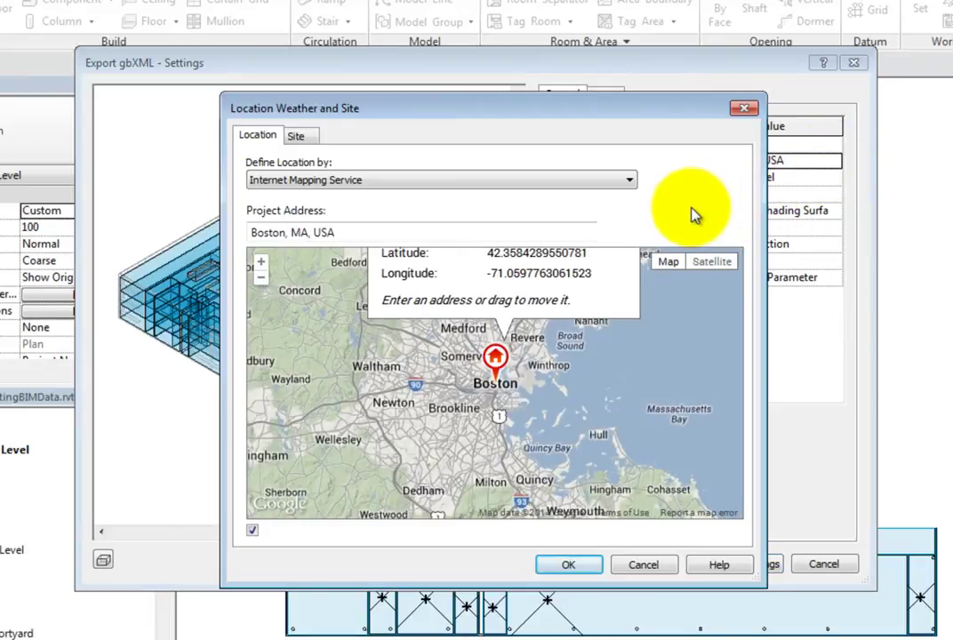
{"action": "left_click_drag", "start_coordinate": [664, 330], "coordinate": [646, 387]}
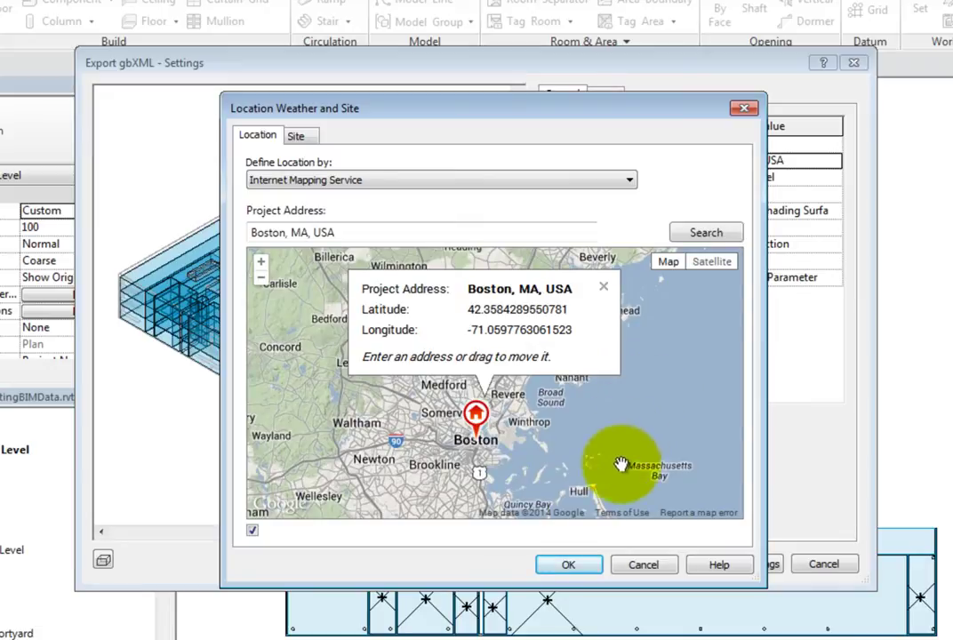
{"action": "left_click", "coordinate": [569, 566]}
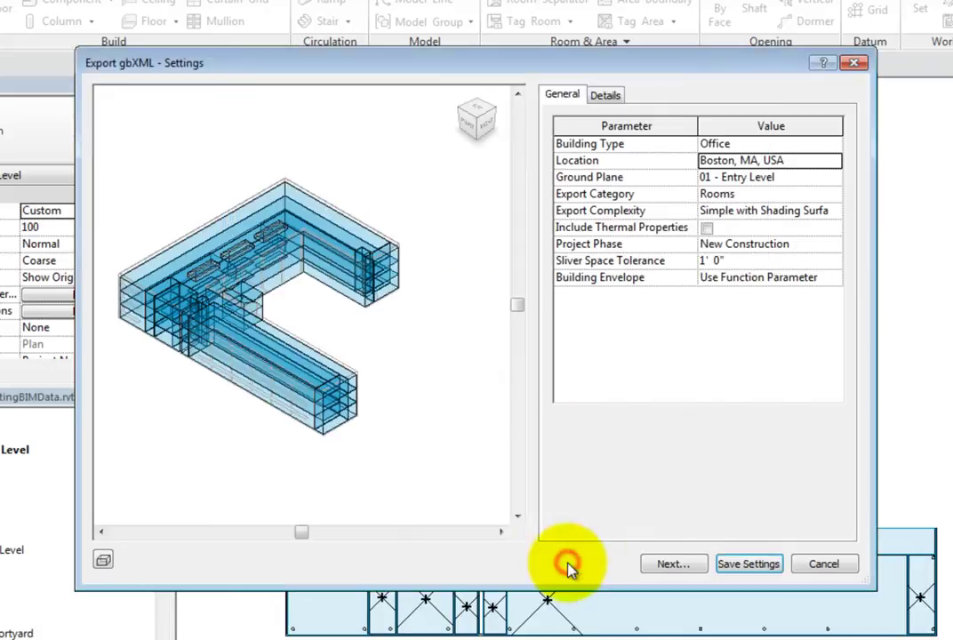
Show the list of levels available for the Ground Plane setting
{"action": "left_click", "coordinate": [790, 178]}
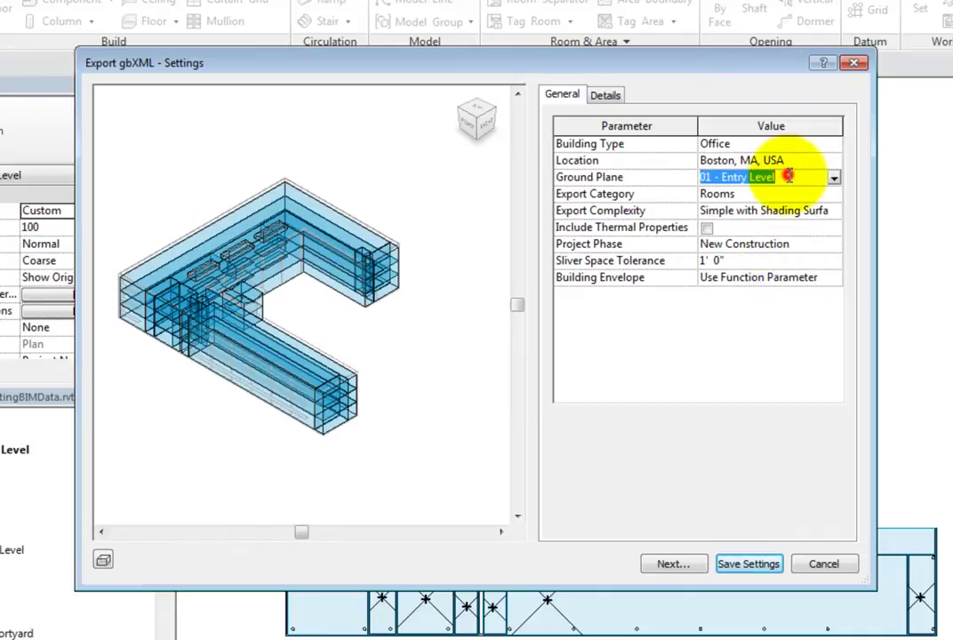
{"action": "left_click", "coordinate": [834, 179]}
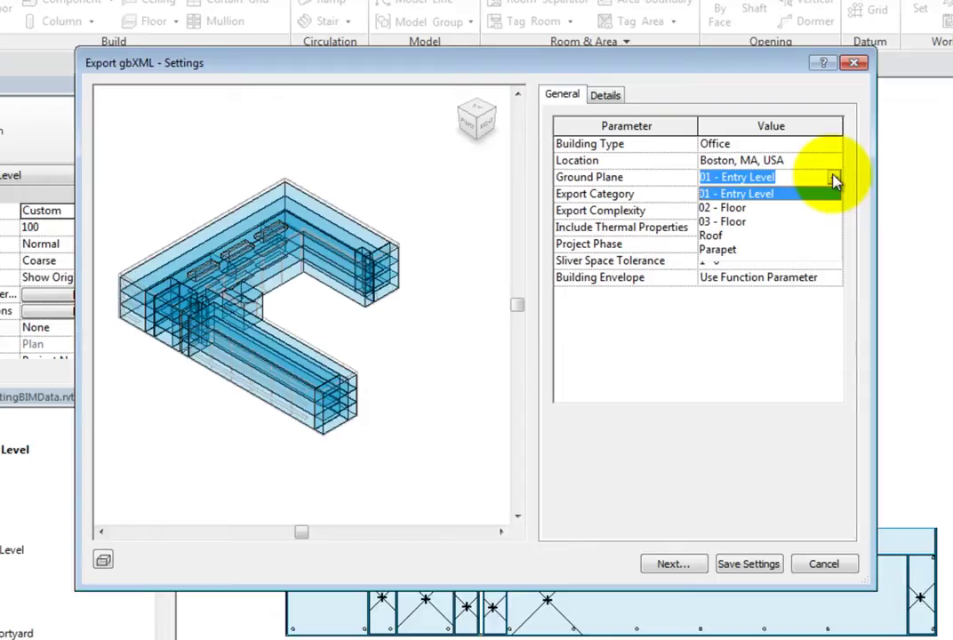
Leave the Ground Plane at 01 - Entry Level and Export Category at Rooms
{"action": "left_click", "coordinate": [834, 180]}
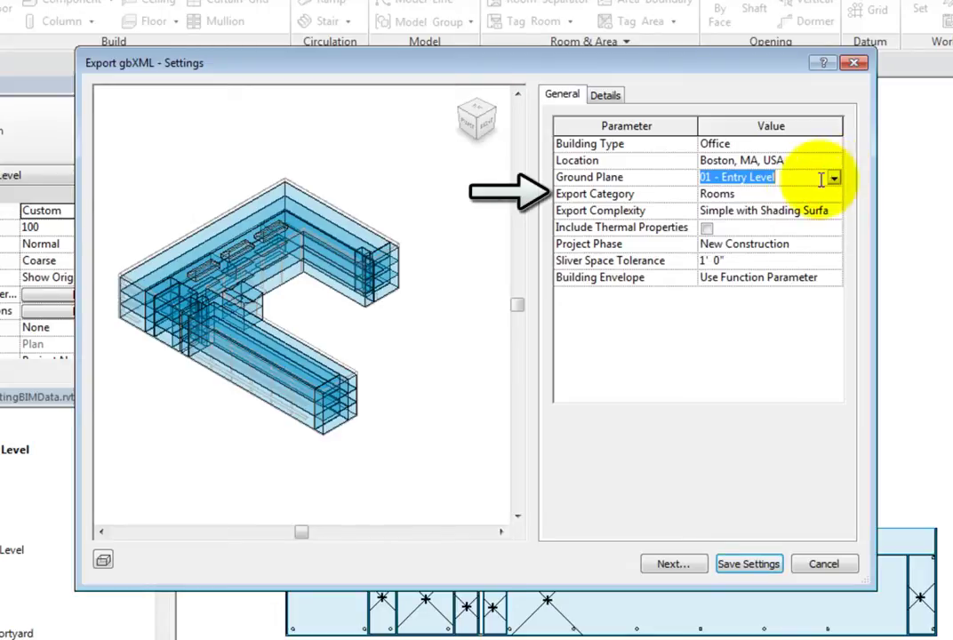
{"action": "left_click", "coordinate": [780, 193]}
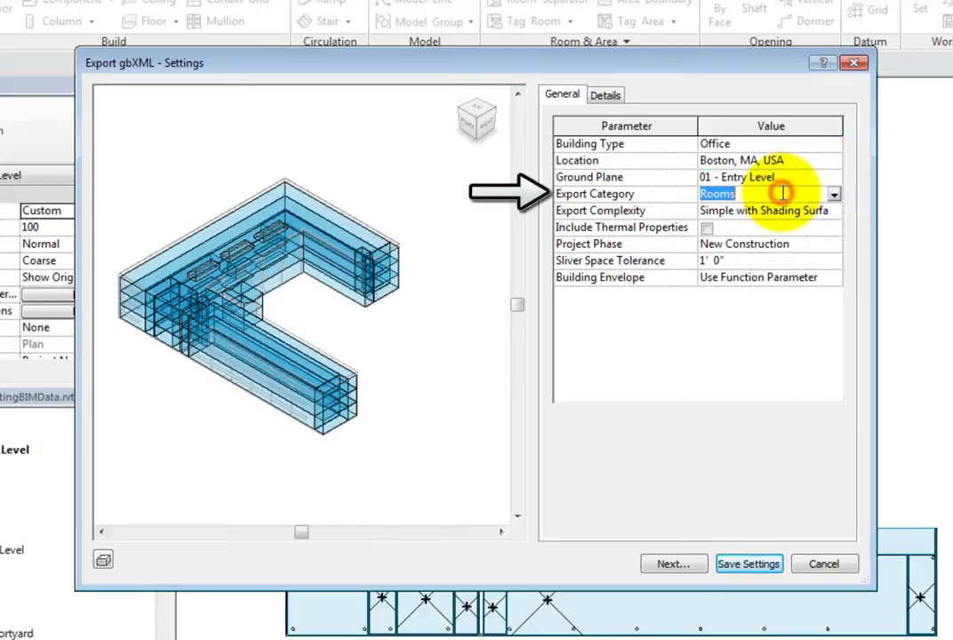
{"action": "left_click", "coordinate": [833, 196]}
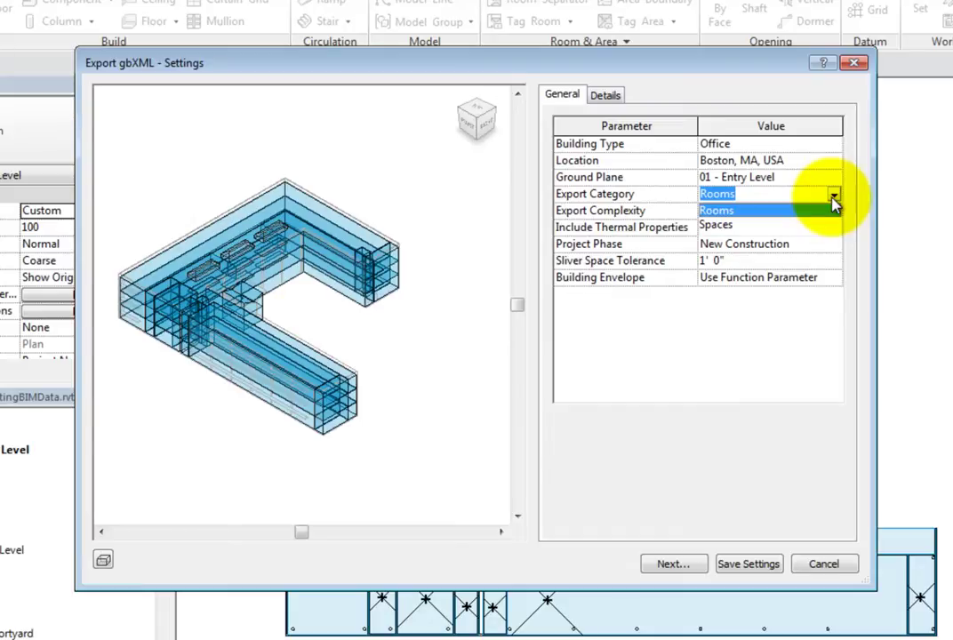
{"action": "left_click", "coordinate": [785, 211]}
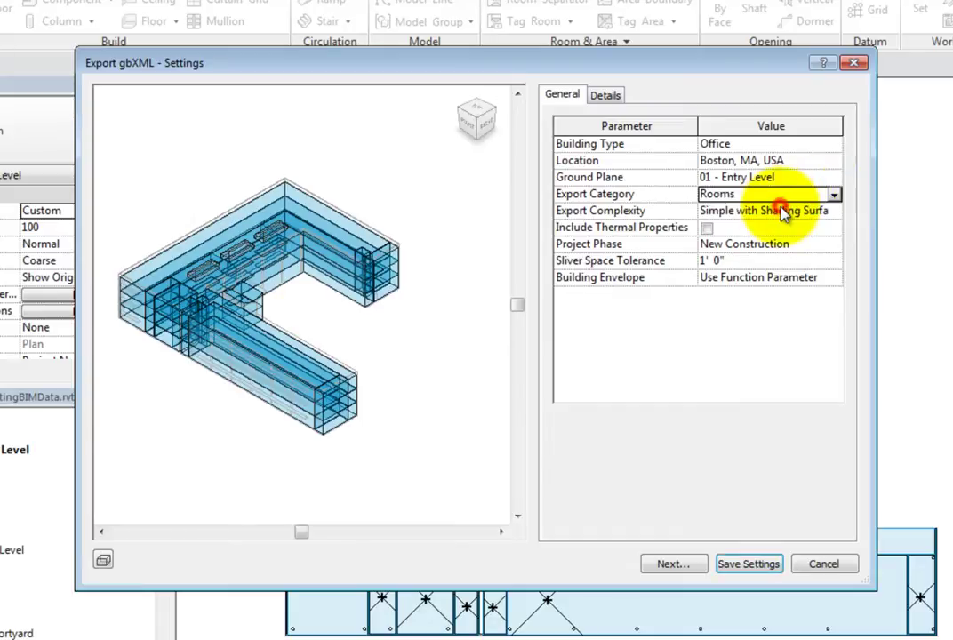
Review the Export Complexity options, keeping Simple with Shading Surfaces
{"action": "left_click", "coordinate": [783, 212]}
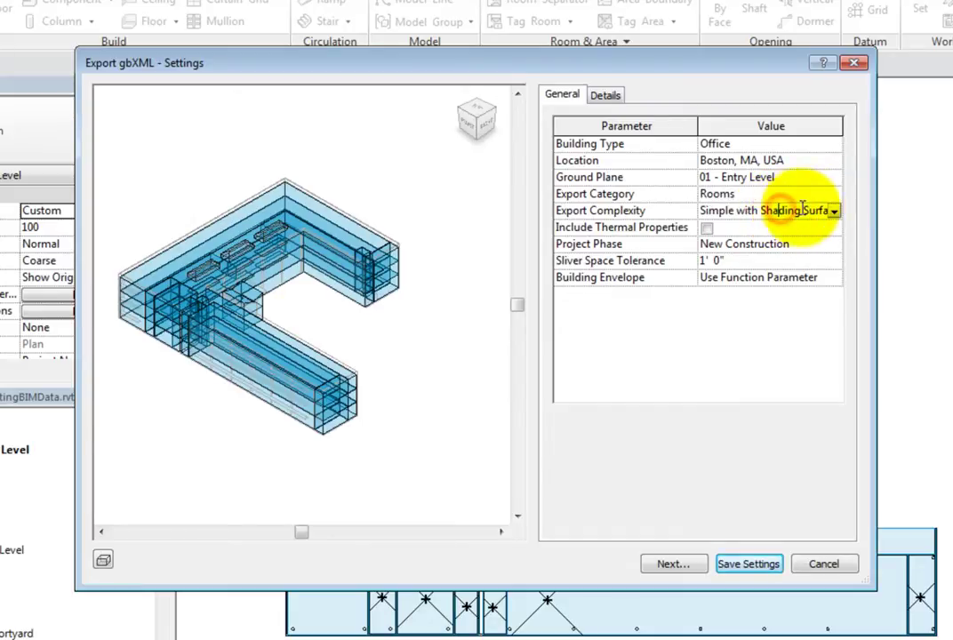
{"action": "left_click", "coordinate": [834, 213]}
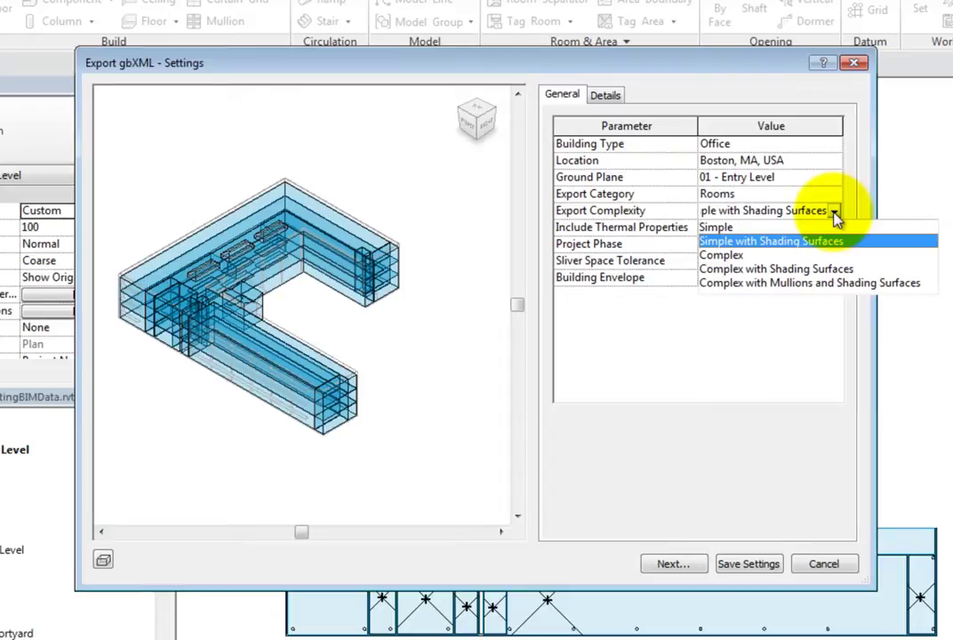
{"action": "left_click", "coordinate": [834, 214]}
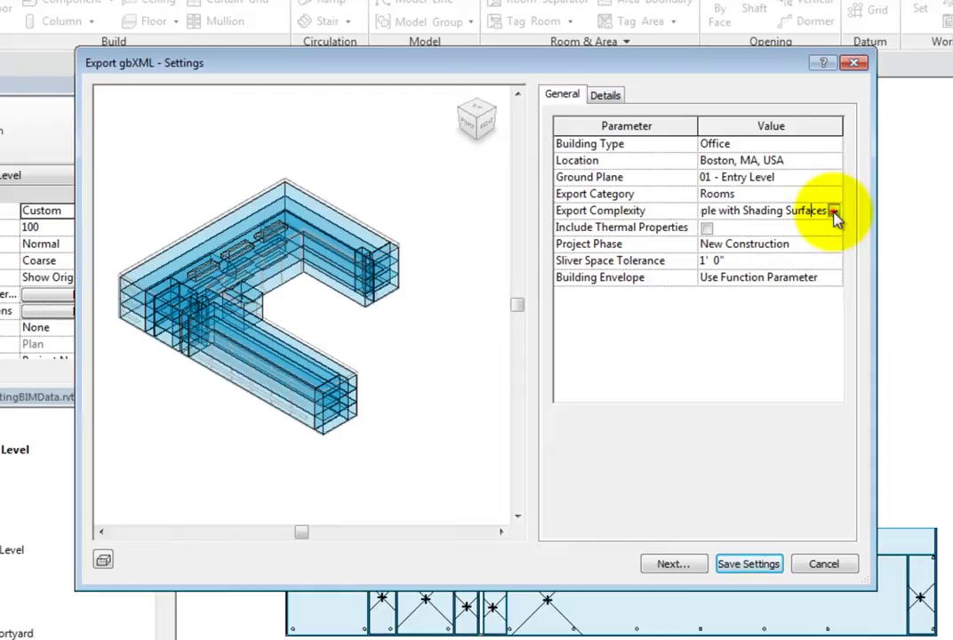
{"action": "left_click", "coordinate": [834, 213]}
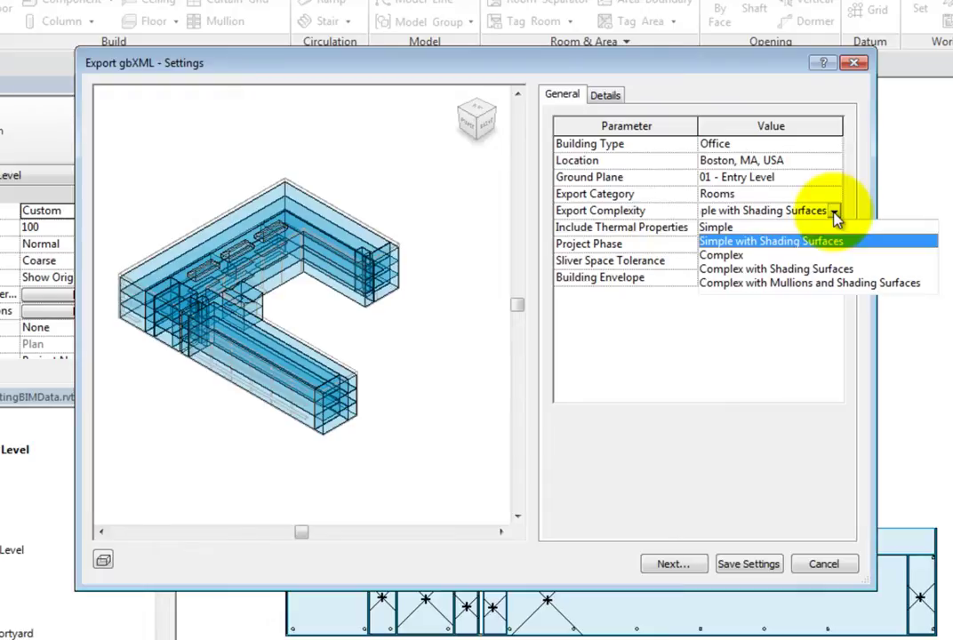
{"action": "left_click", "coordinate": [834, 213]}
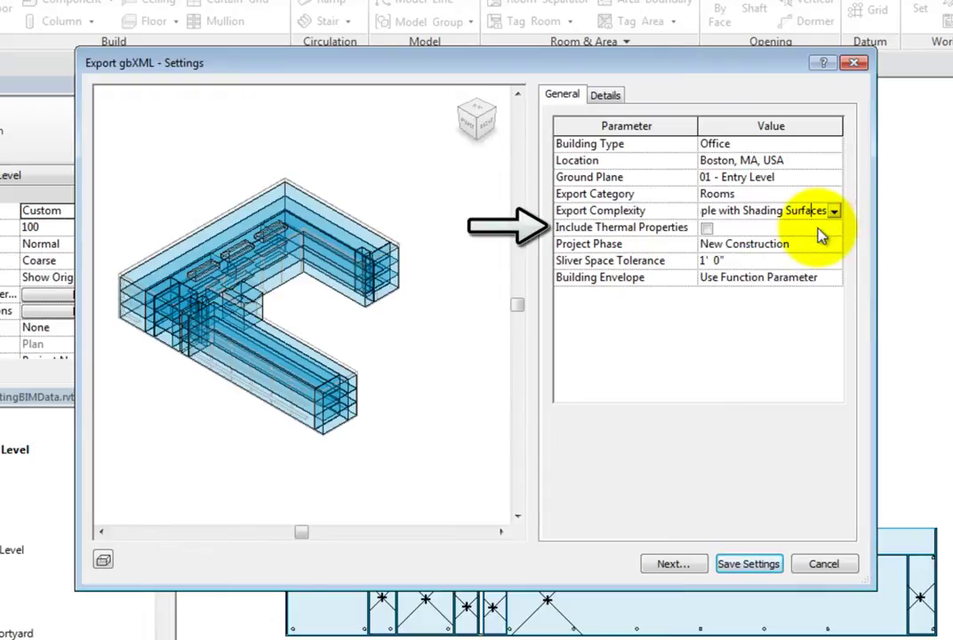
{"action": "left_click", "coordinate": [706, 230]}
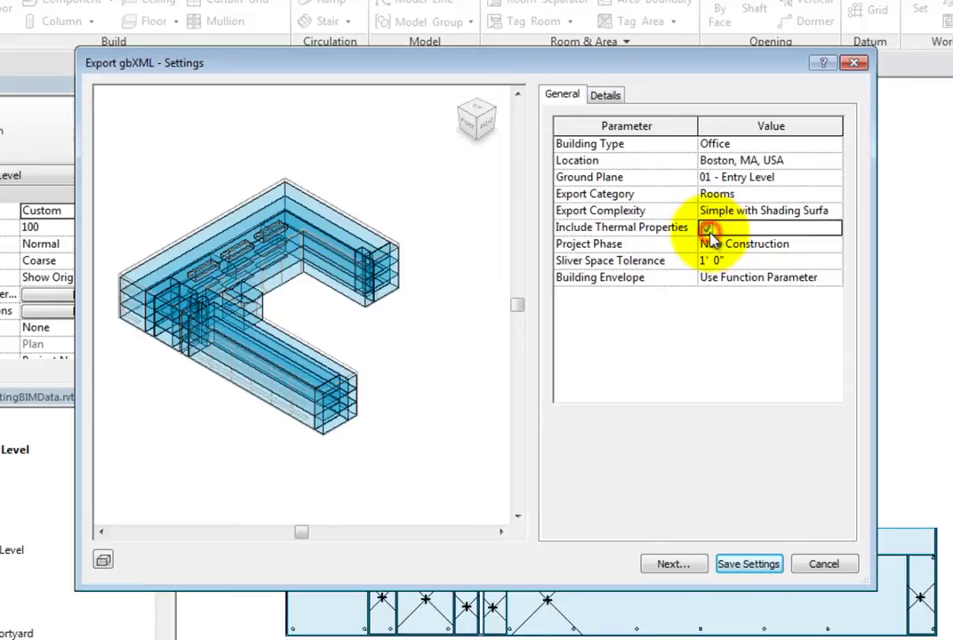
{"action": "left_click", "coordinate": [803, 247]}
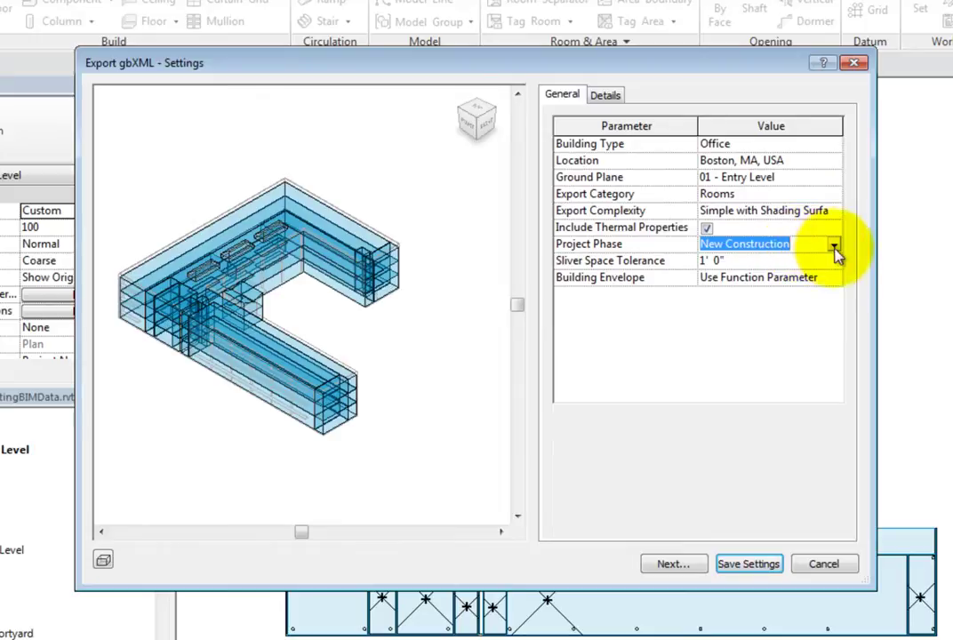
{"action": "left_click", "coordinate": [834, 247]}
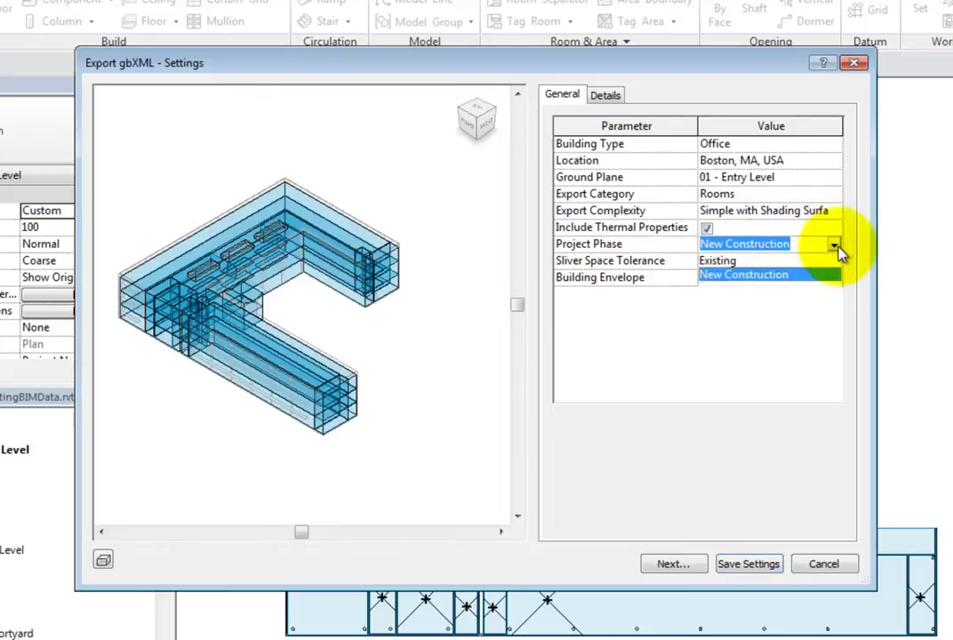
{"action": "left_click", "coordinate": [837, 249]}
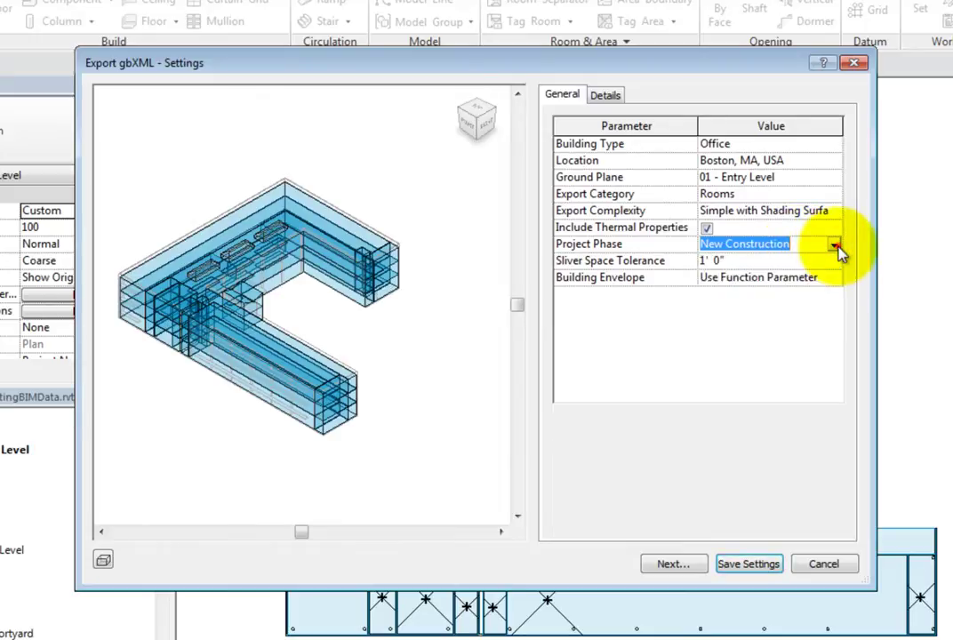
{"action": "left_click", "coordinate": [801, 260]}
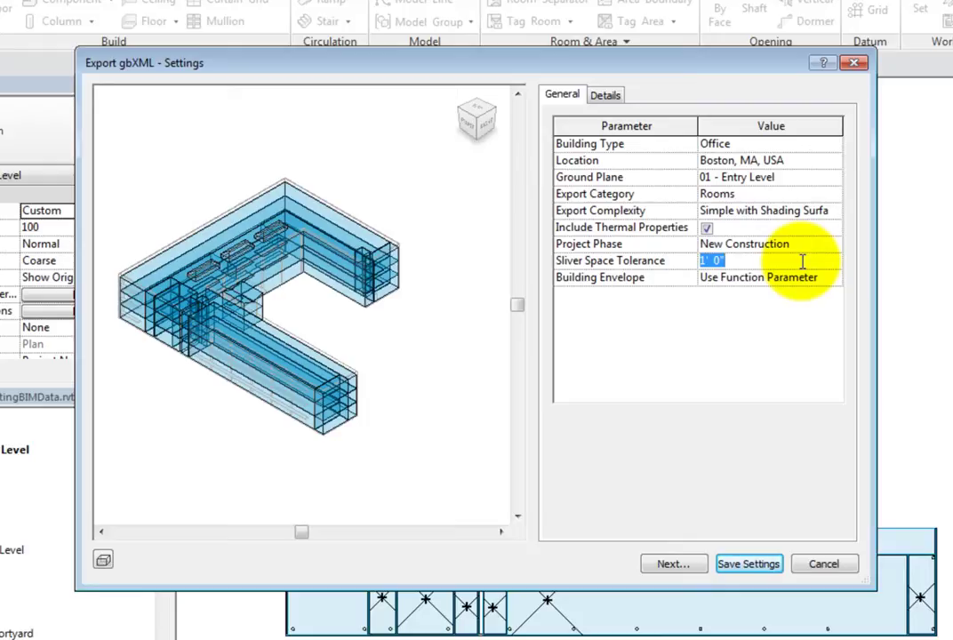
Change Building Envelope to Identify Exterior Elements and check its 3' 0" Analytical Grid Cell Size
{"action": "left_click", "coordinate": [805, 281]}
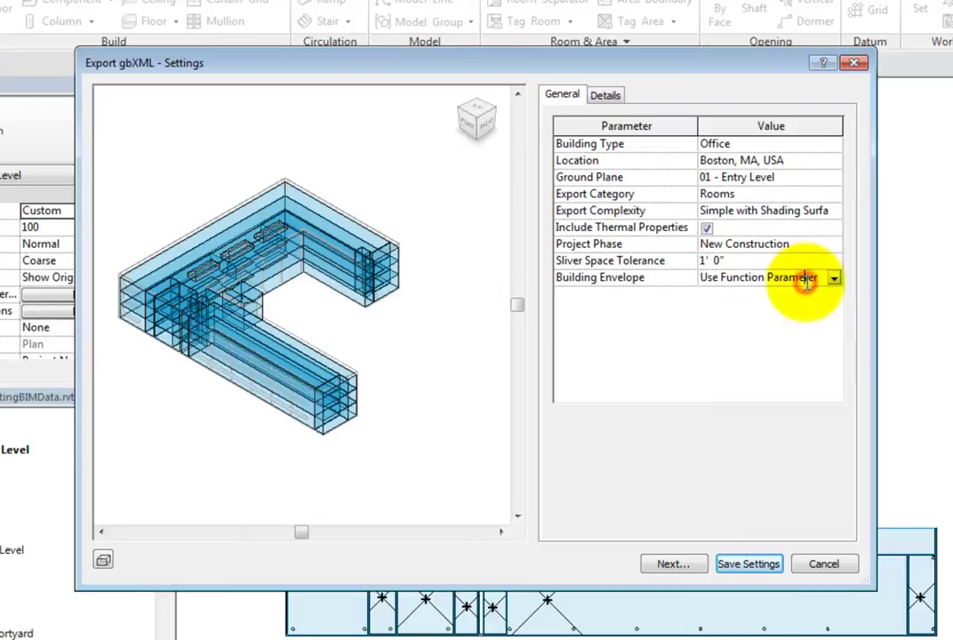
{"action": "left_click", "coordinate": [834, 278]}
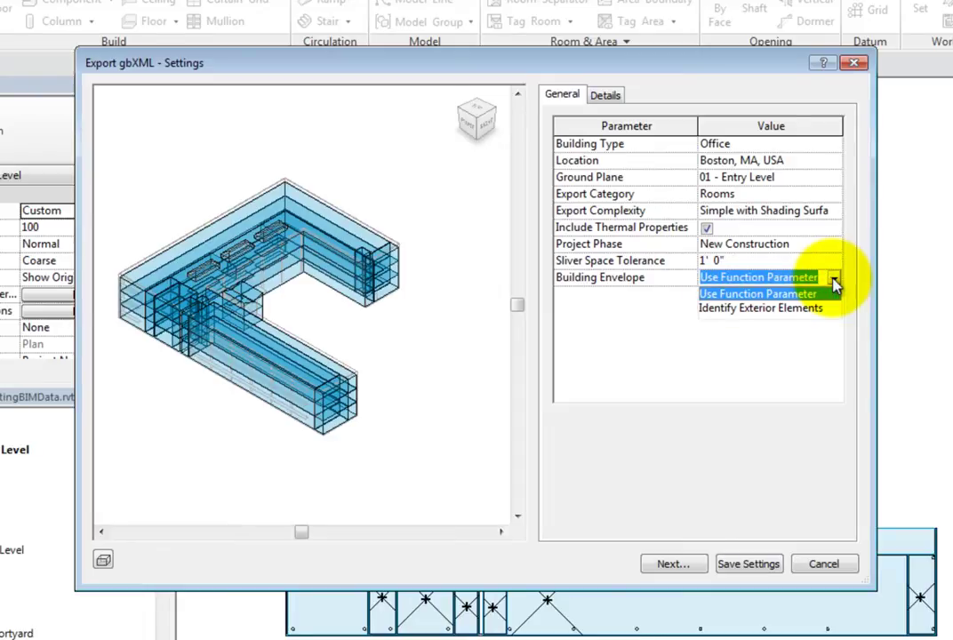
{"action": "left_click", "coordinate": [834, 281]}
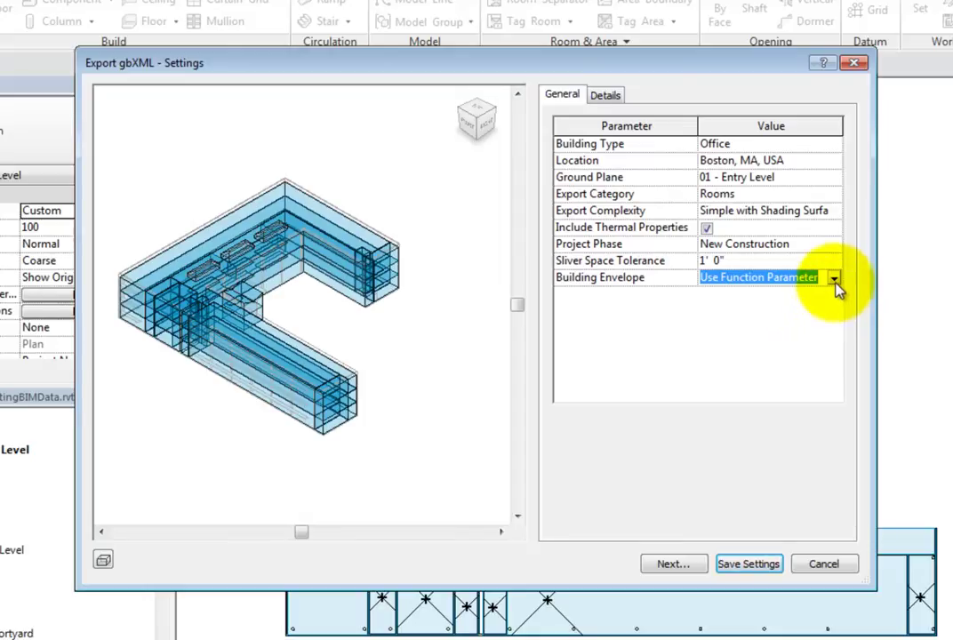
{"action": "left_click", "coordinate": [834, 278]}
{"action": "left_click", "coordinate": [758, 308]}
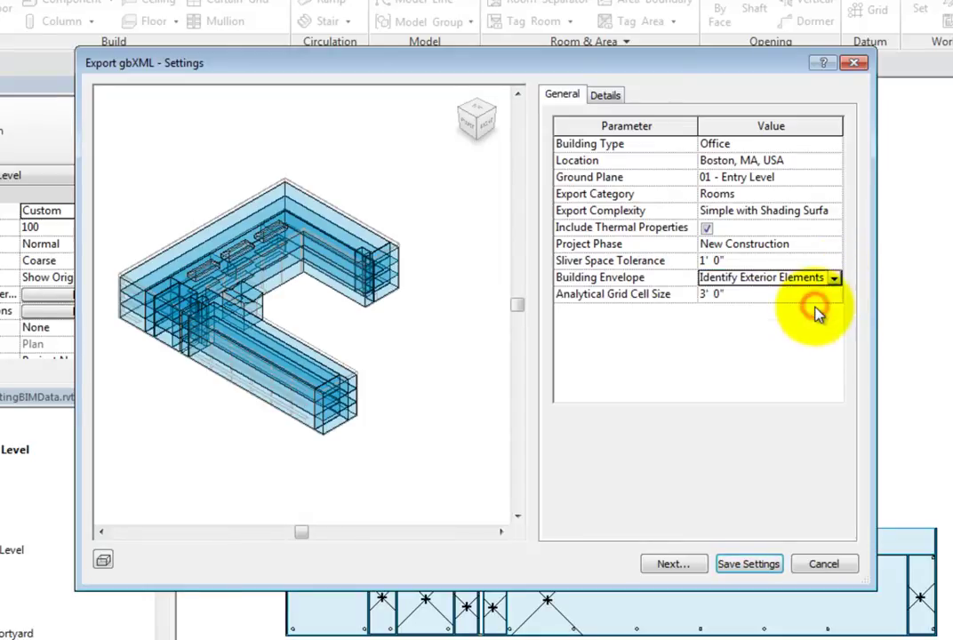
{"action": "left_click", "coordinate": [712, 295]}
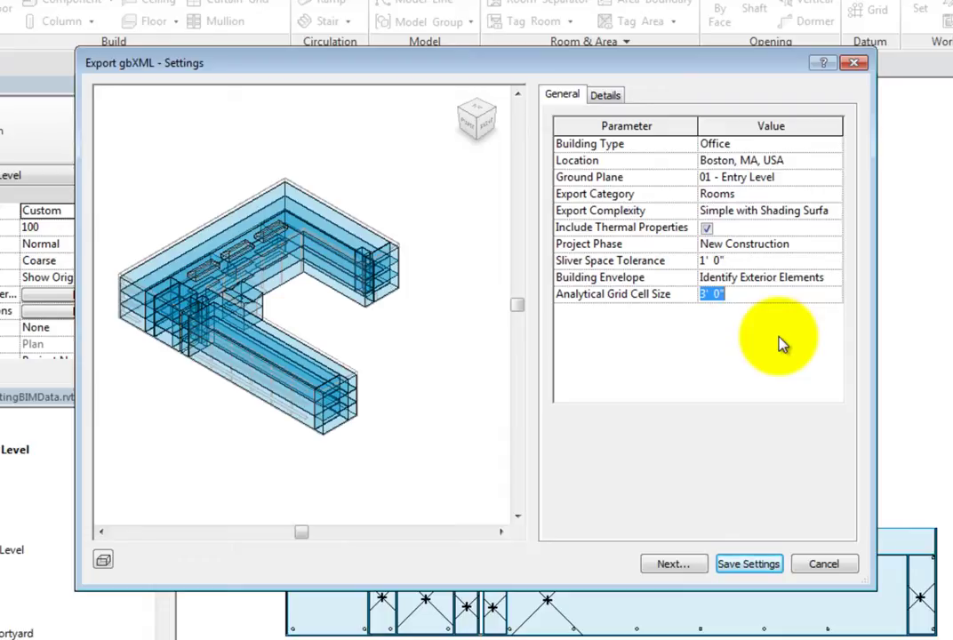
{"action": "left_click", "coordinate": [764, 194]}
{"action": "left_click", "coordinate": [833, 197]}
{"action": "left_click", "coordinate": [729, 224]}
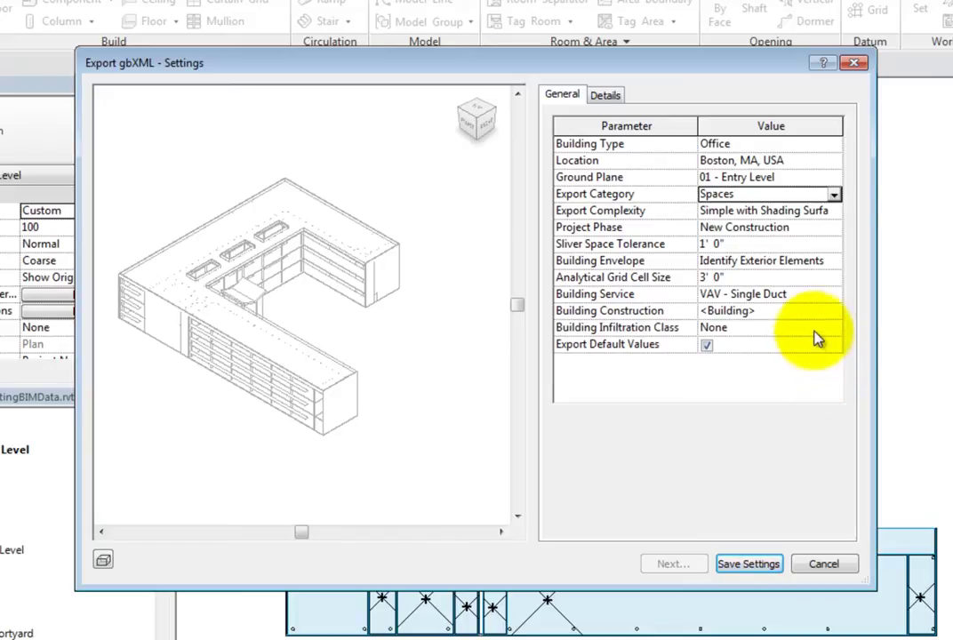
{"action": "left_click", "coordinate": [800, 294]}
{"action": "left_click", "coordinate": [833, 293]}
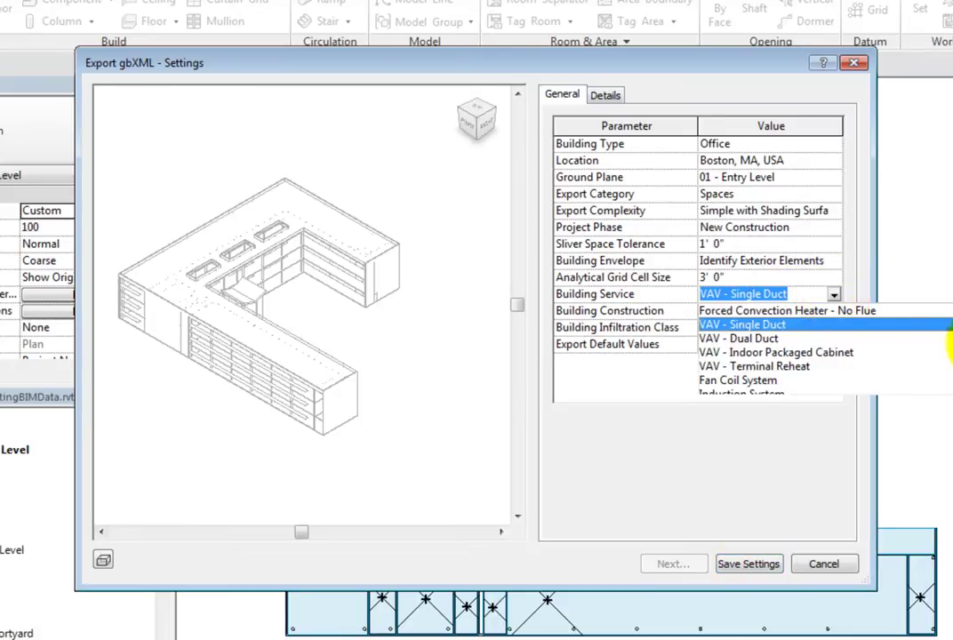
{"action": "scroll", "coordinate": [943, 334], "scroll_direction": "up", "scroll_amount": 2}
{"action": "scroll", "coordinate": [944, 342], "scroll_direction": "up", "scroll_amount": 2}
{"action": "scroll", "coordinate": [946, 345], "scroll_direction": "down", "scroll_amount": 3}
{"action": "scroll", "coordinate": [947, 342], "scroll_direction": "down", "scroll_amount": 5}
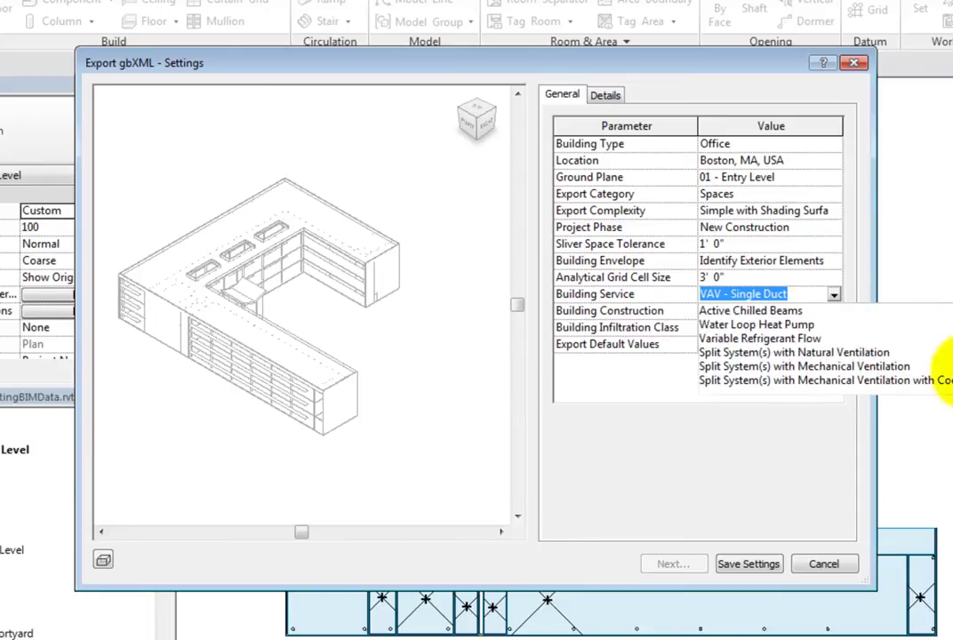
{"action": "left_click", "coordinate": [834, 294]}
{"action": "left_click", "coordinate": [800, 310]}
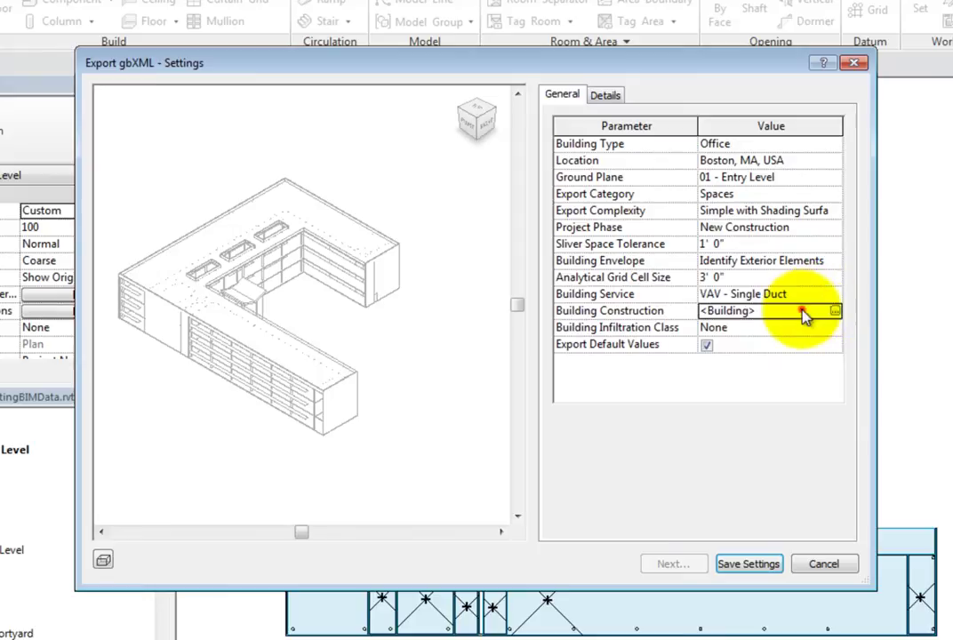
{"action": "left_click", "coordinate": [738, 327]}
{"action": "left_click", "coordinate": [834, 330]}
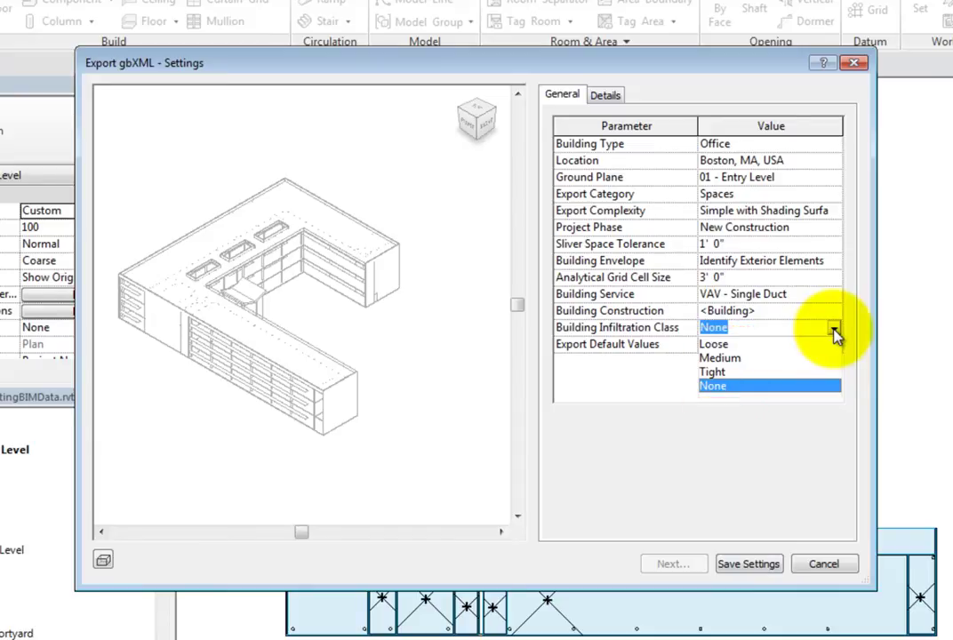
{"action": "left_click", "coordinate": [834, 331]}
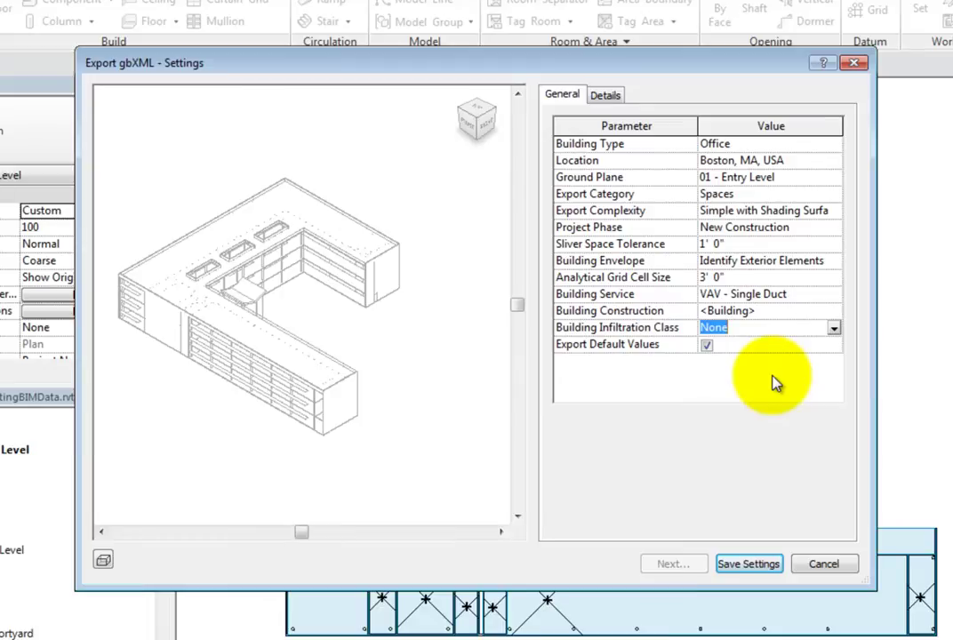
{"action": "left_click", "coordinate": [833, 194]}
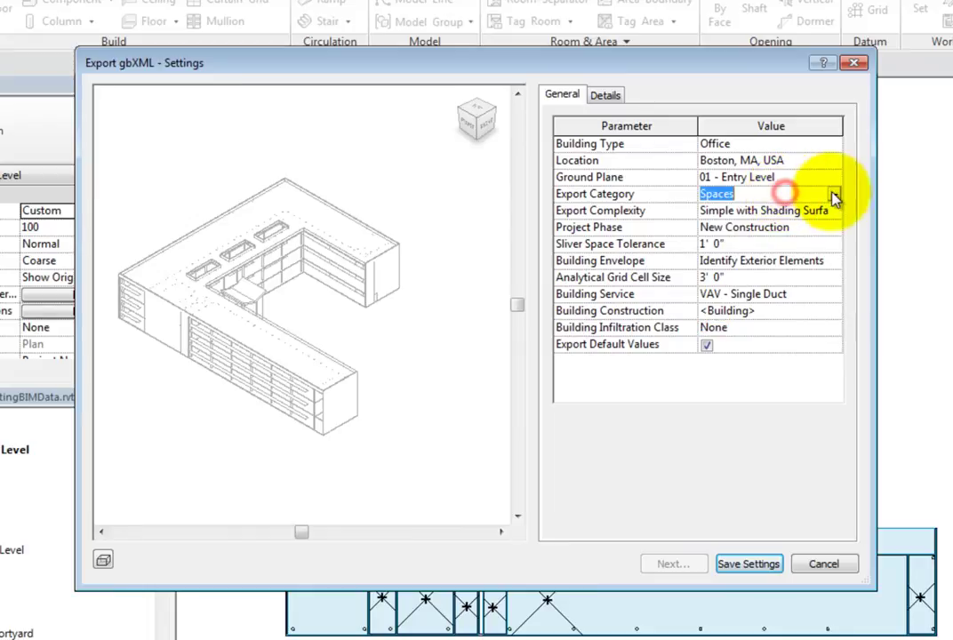
{"action": "left_click", "coordinate": [833, 195]}
Reset the export category to Rooms, then view Details previewing analytical surfaces
{"action": "left_click", "coordinate": [690, 211]}
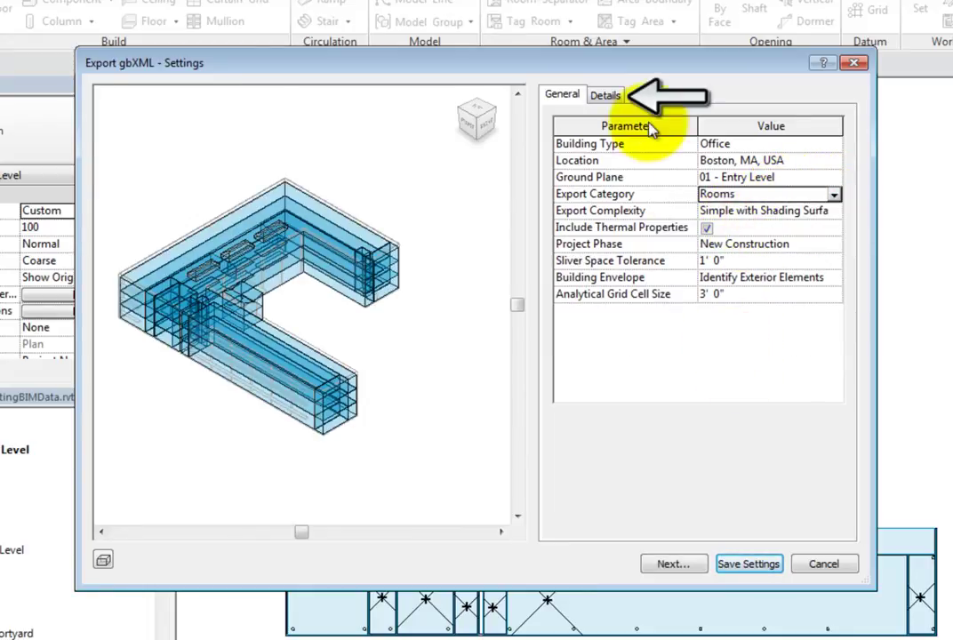
{"action": "left_click", "coordinate": [610, 96]}
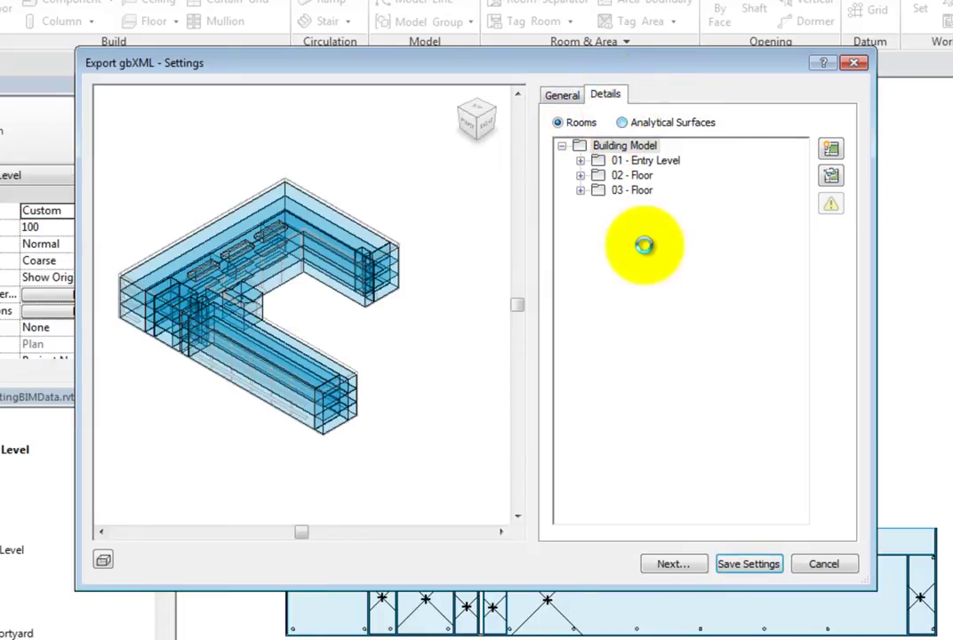
{"action": "key", "text": "alt+a"}
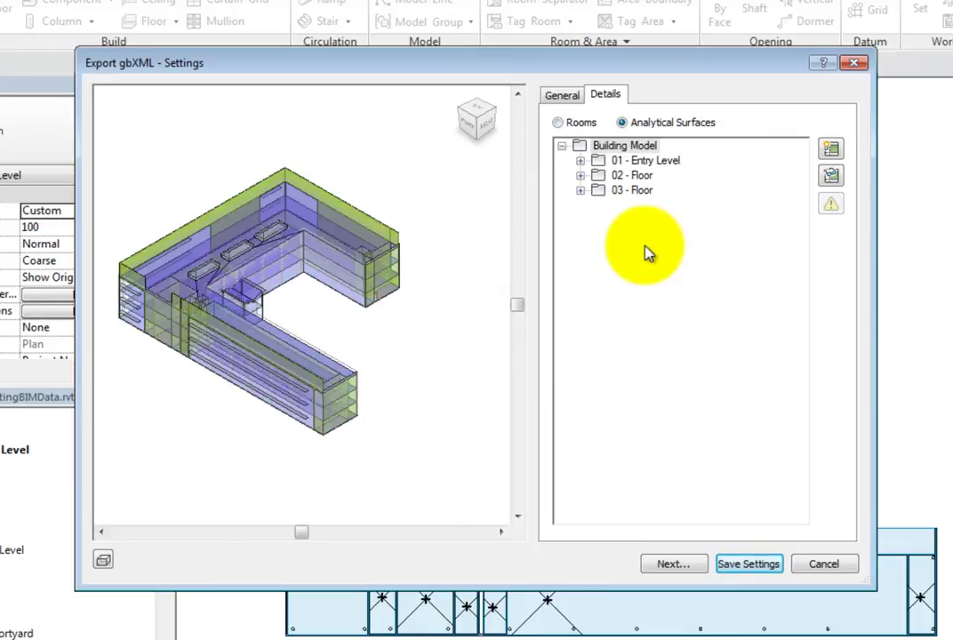
{"action": "left_click", "coordinate": [558, 123]}
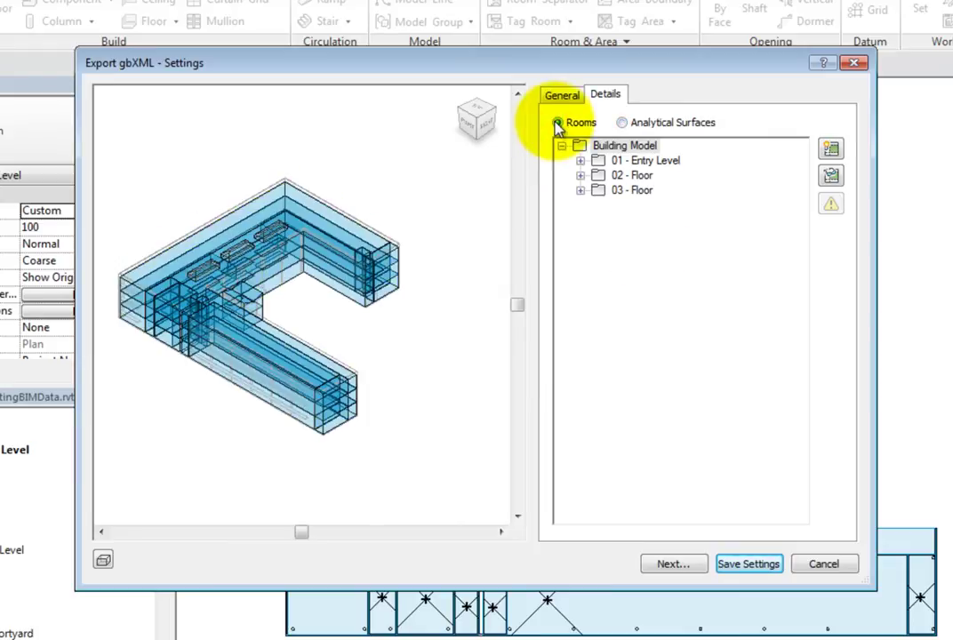
{"action": "left_click", "coordinate": [622, 123]}
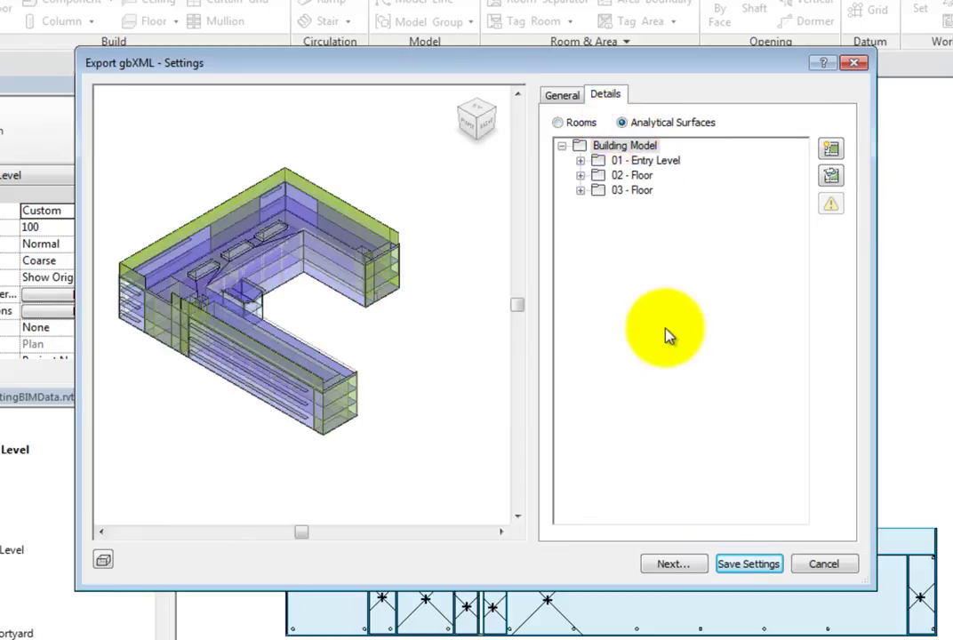
Show room volumes and expand 01 - Entry Level's rooms, briefly checking 02 and 03 - Floor
{"action": "left_click", "coordinate": [557, 123]}
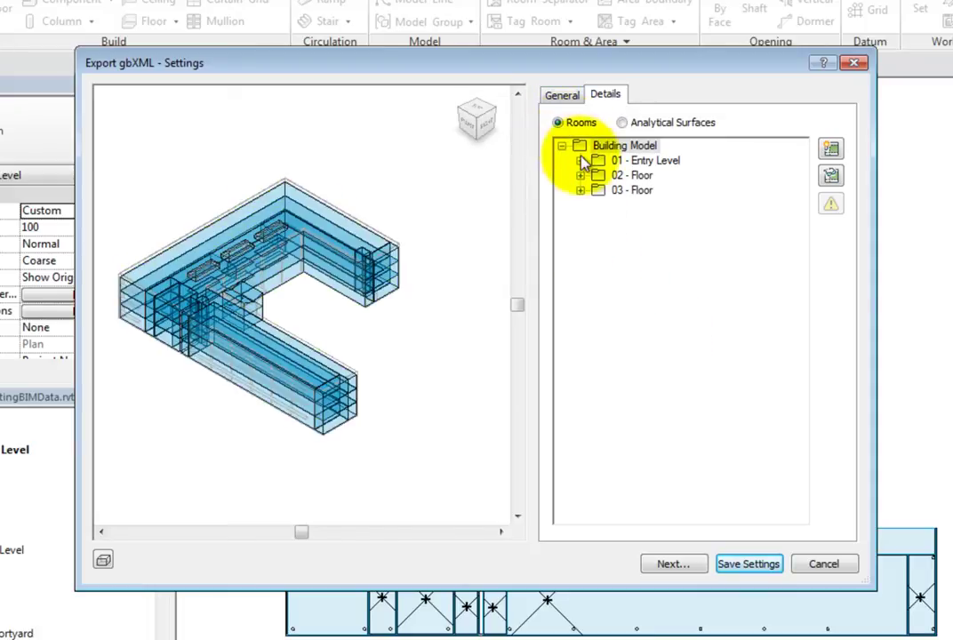
{"action": "left_click", "coordinate": [580, 160]}
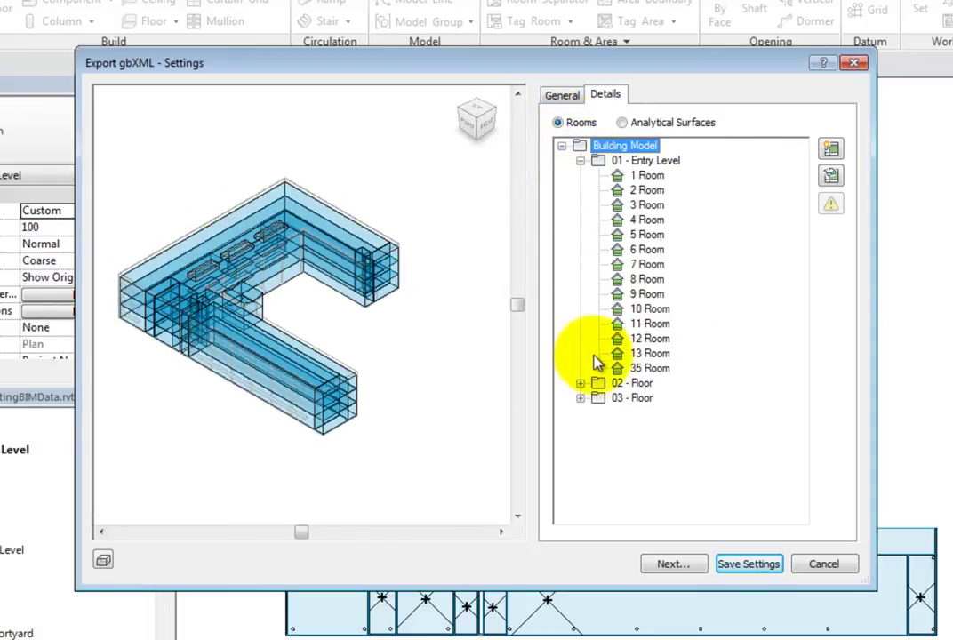
{"action": "left_click", "coordinate": [580, 384]}
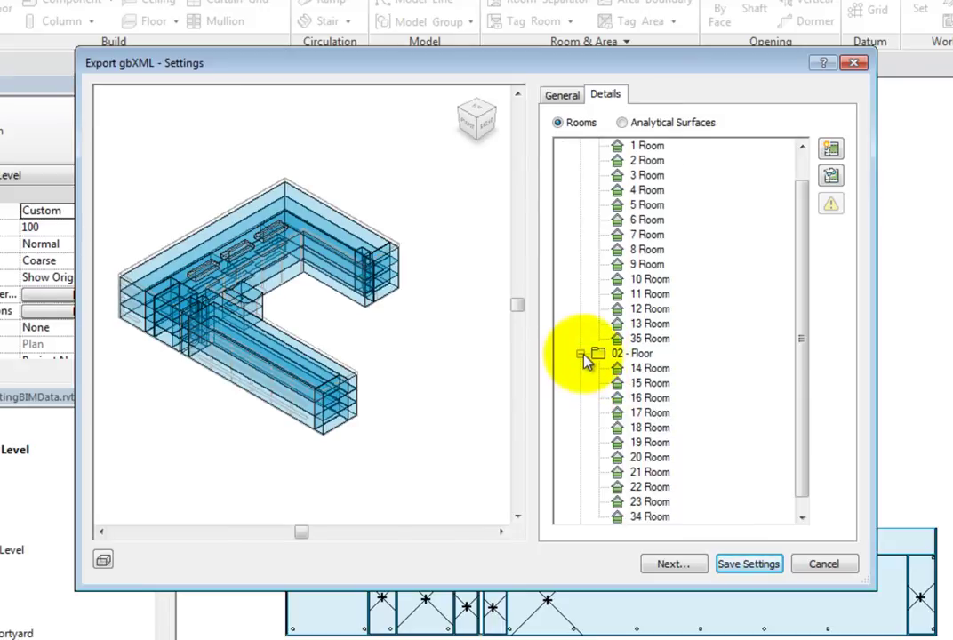
{"action": "left_click", "coordinate": [579, 354]}
{"action": "left_click", "coordinate": [580, 398]}
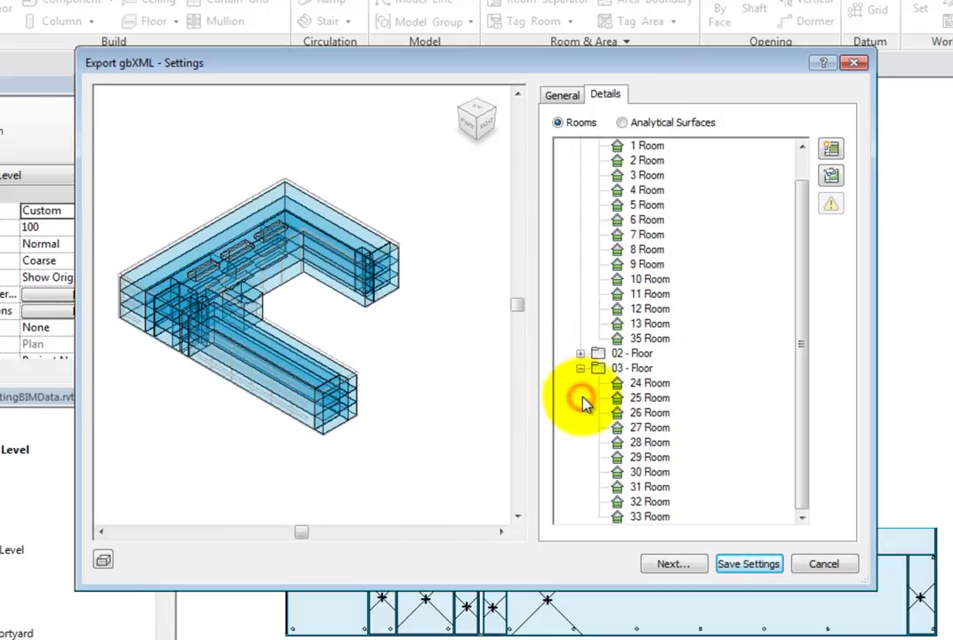
{"action": "left_click", "coordinate": [580, 368]}
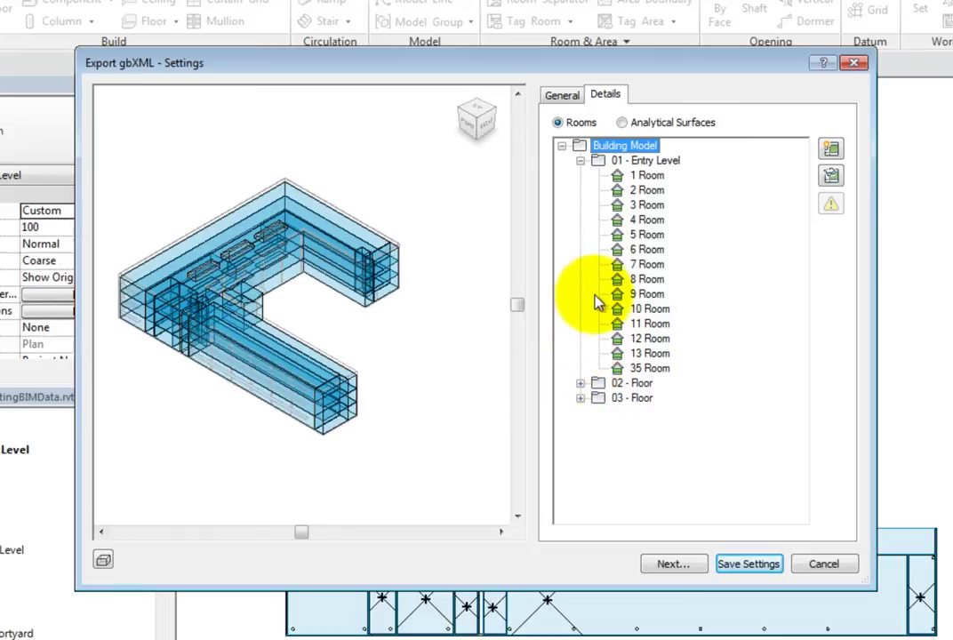
Preview analytical surfaces and expand 1 Room's exterior walls down to wall W-1-E-W-1's windows
{"action": "left_click", "coordinate": [622, 123]}
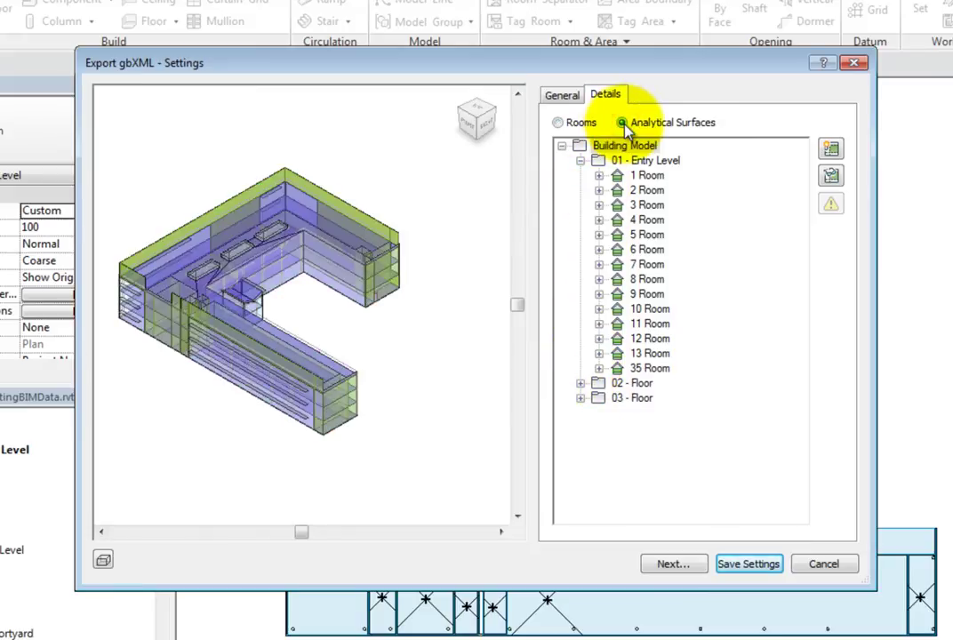
{"action": "left_click", "coordinate": [598, 176]}
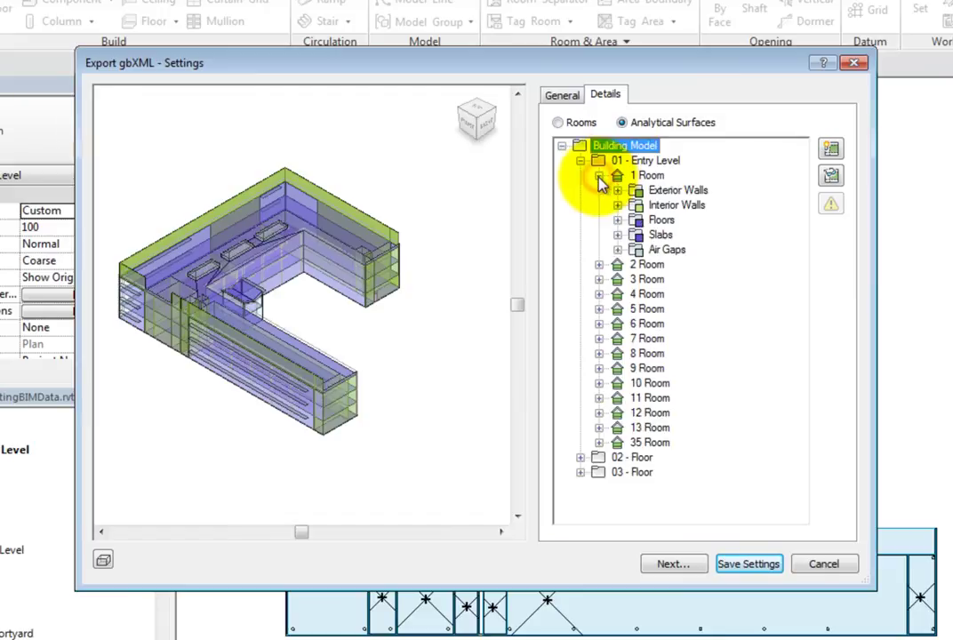
{"action": "left_click", "coordinate": [598, 265]}
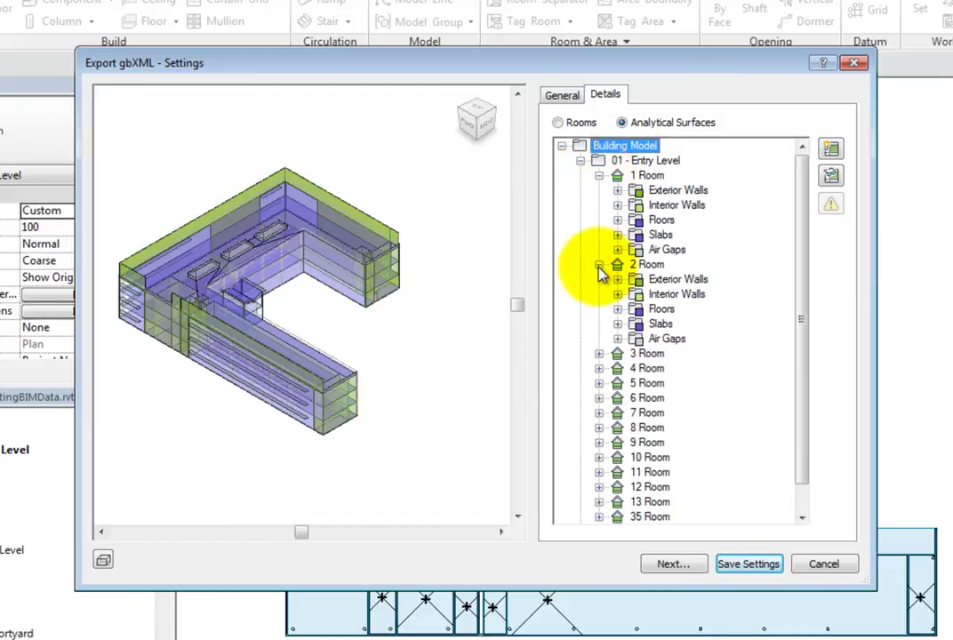
{"action": "left_click", "coordinate": [617, 190]}
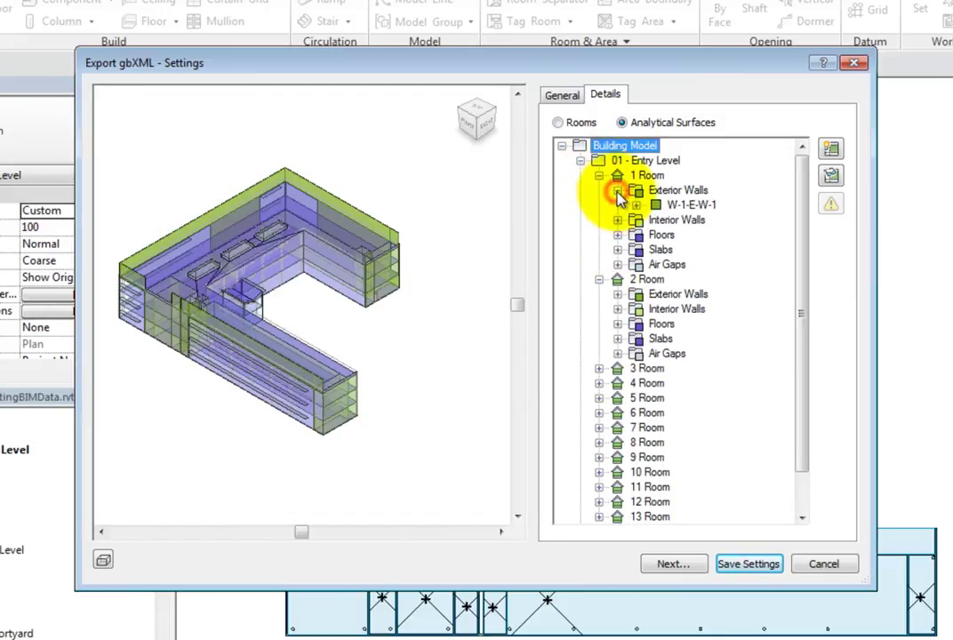
{"action": "left_click", "coordinate": [636, 204]}
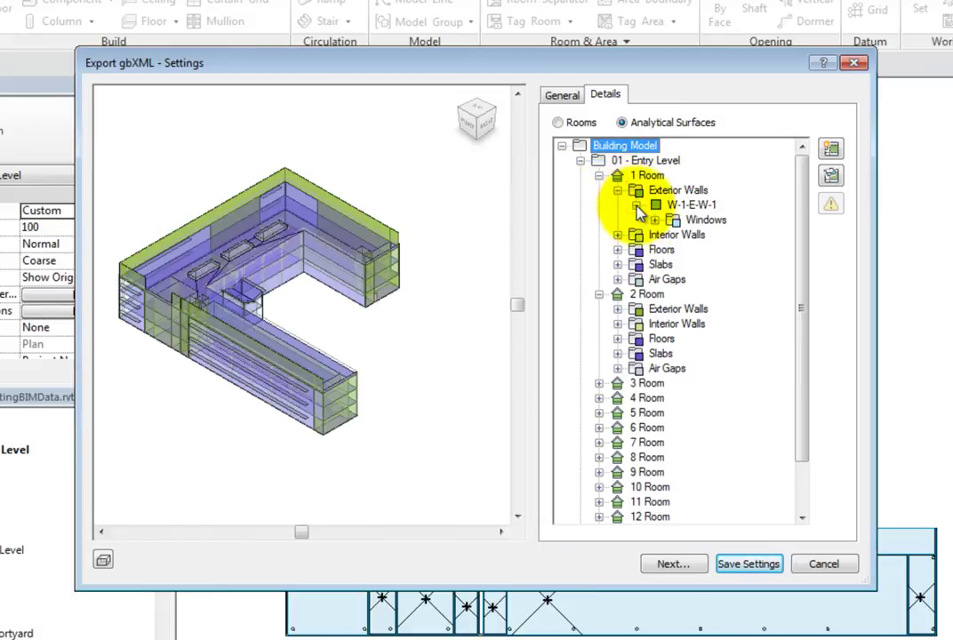
{"action": "left_click", "coordinate": [654, 219]}
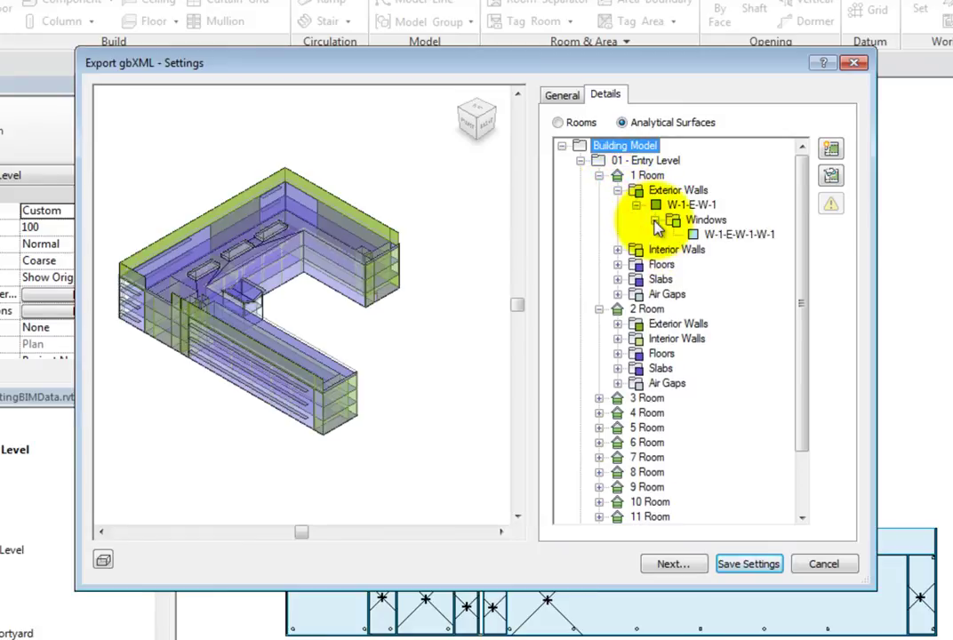
Expand 1 Room's interior walls, floors, slabs and air gaps
{"action": "left_click", "coordinate": [617, 250]}
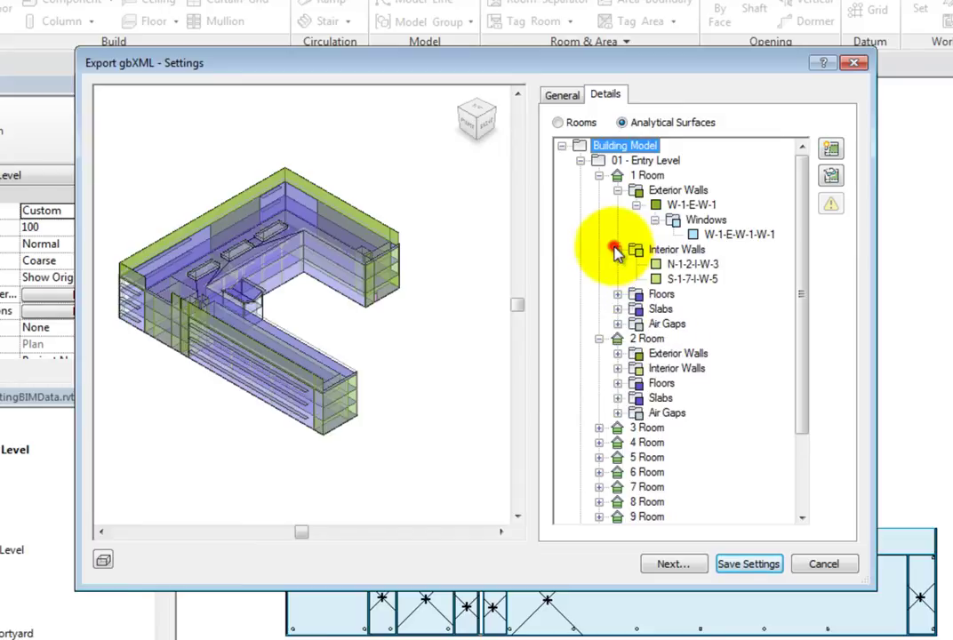
{"action": "left_click", "coordinate": [617, 294]}
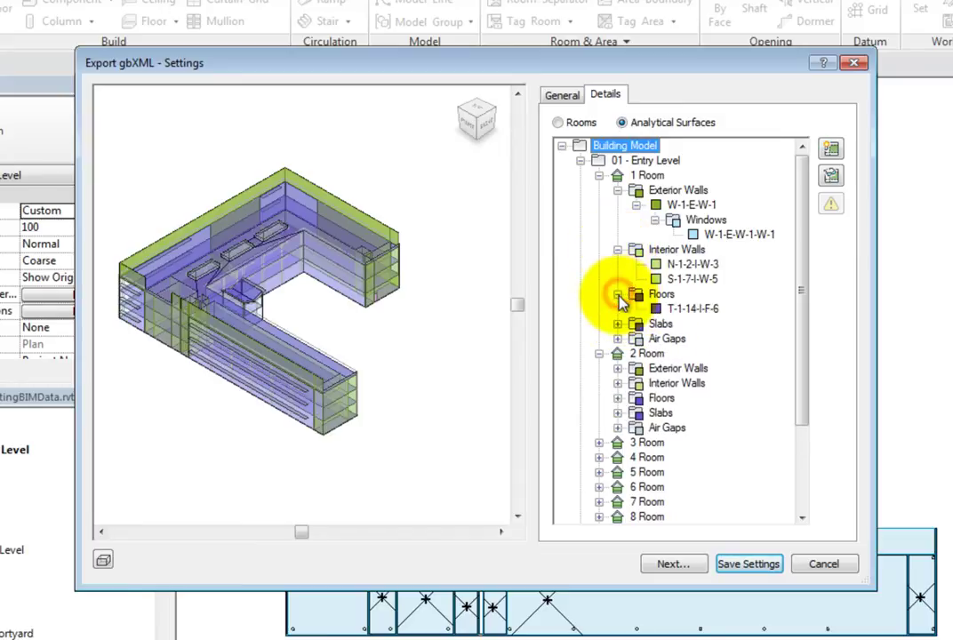
{"action": "left_click", "coordinate": [617, 323]}
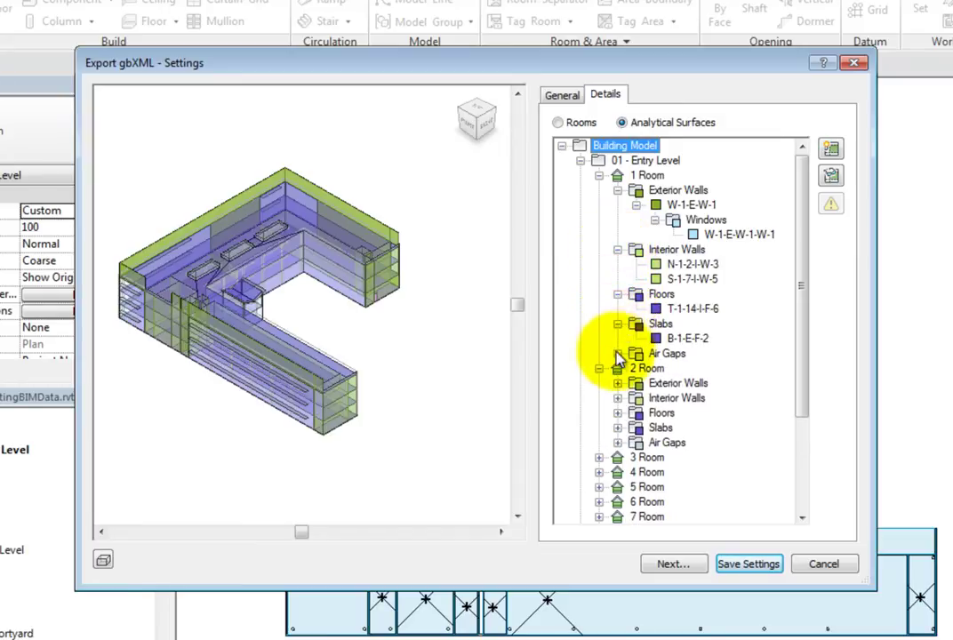
{"action": "left_click", "coordinate": [617, 353]}
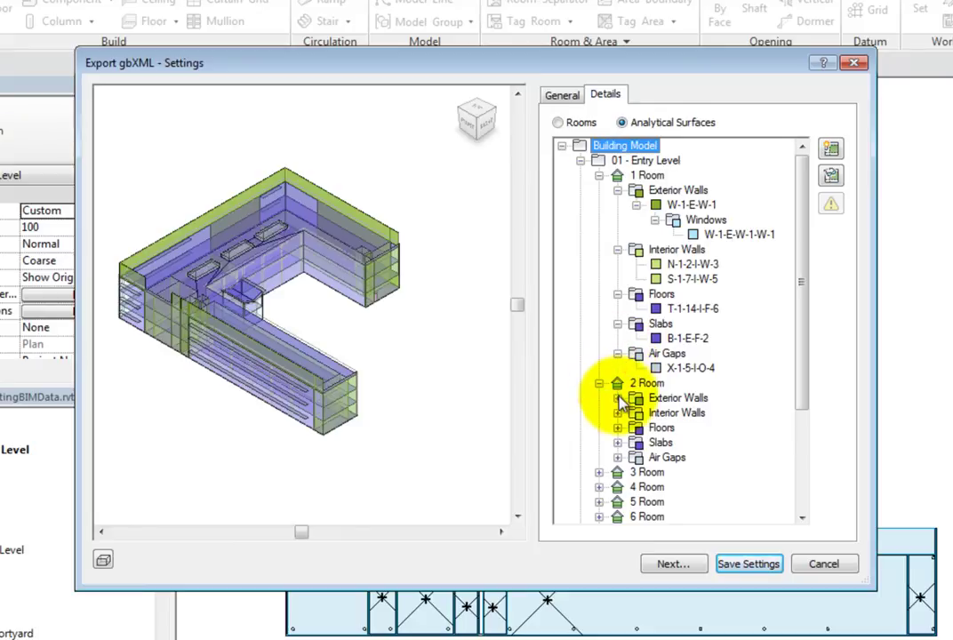
Expand 2 Room's exterior walls down to wall N-2-E-W-10's windows
{"action": "left_click", "coordinate": [617, 397]}
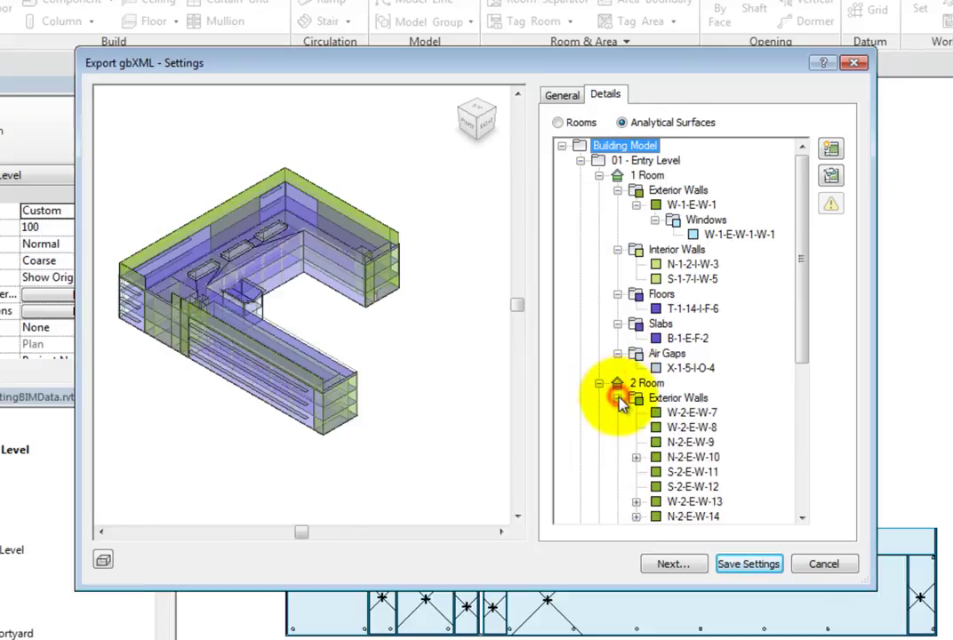
{"action": "left_click", "coordinate": [637, 457]}
{"action": "left_click", "coordinate": [654, 472]}
{"action": "scroll", "coordinate": [655, 476], "scroll_direction": "down", "scroll_amount": 2}
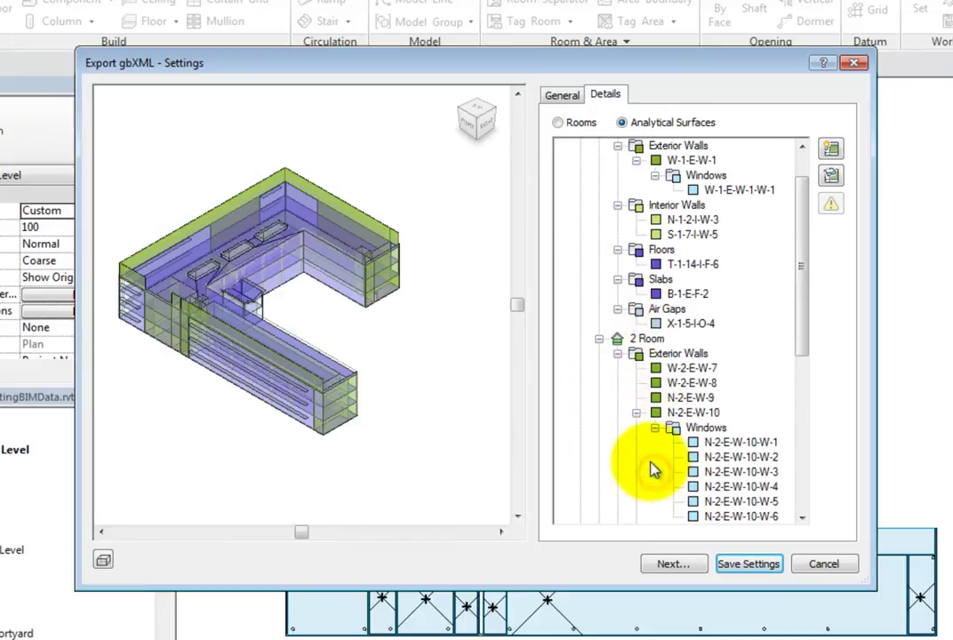
{"action": "scroll", "coordinate": [657, 467], "scroll_direction": "down", "scroll_amount": 1}
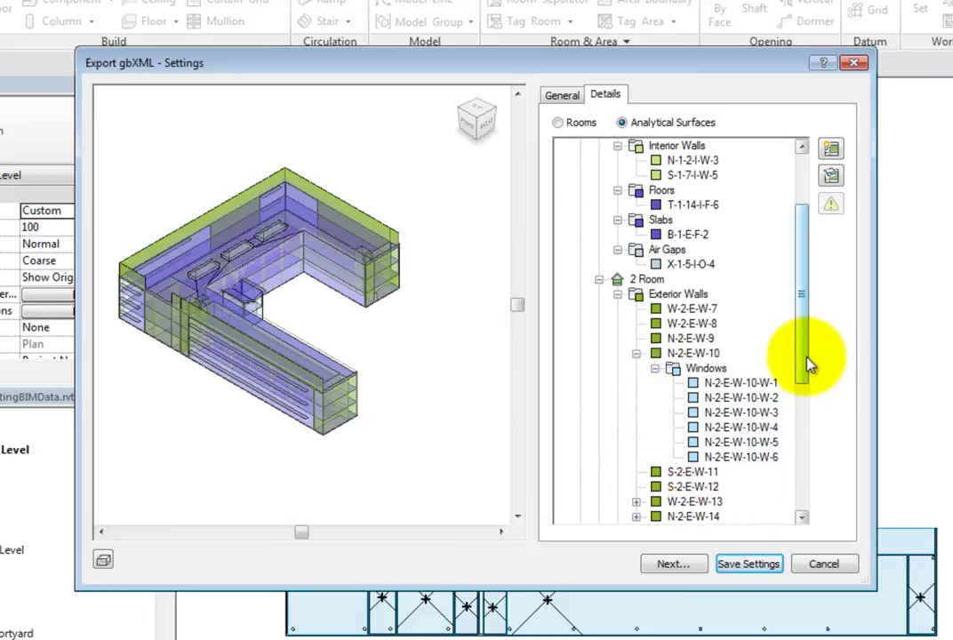
{"action": "left_click_drag", "start_coordinate": [803, 364], "coordinate": [799, 311]}
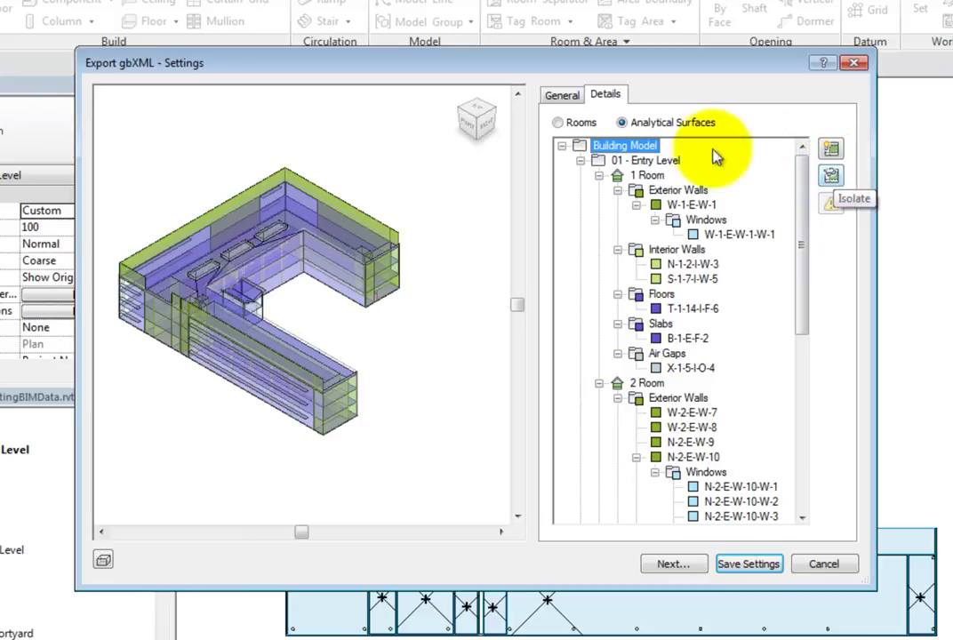
{"action": "left_click", "coordinate": [558, 123]}
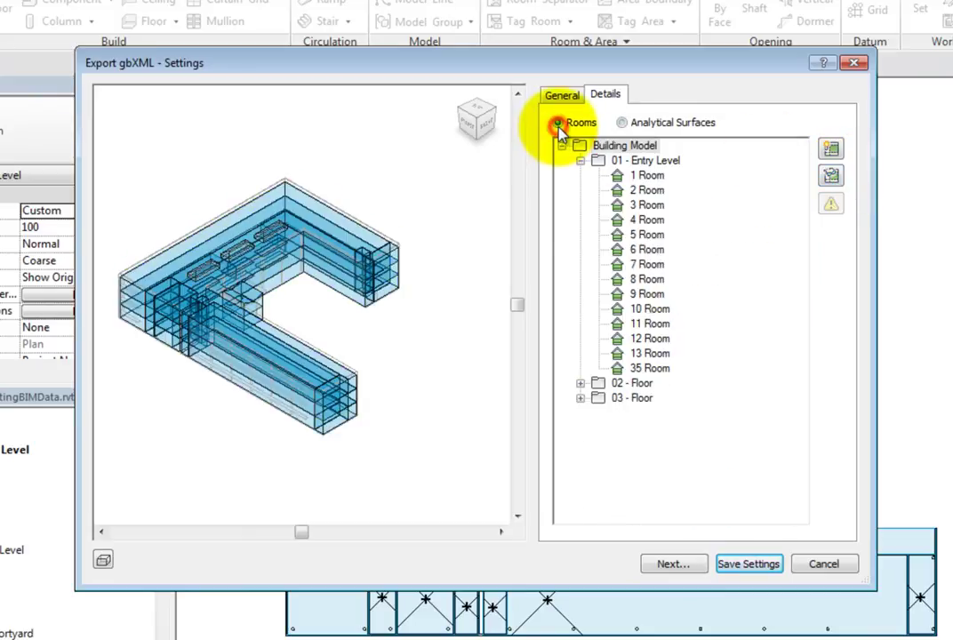
{"action": "left_click", "coordinate": [644, 176]}
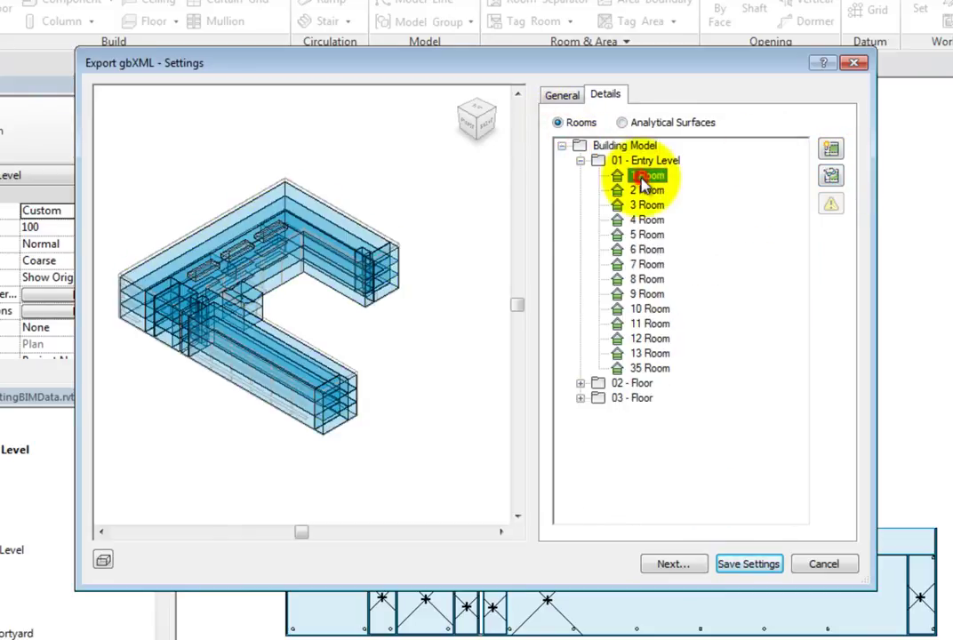
{"action": "left_click", "coordinate": [830, 151]}
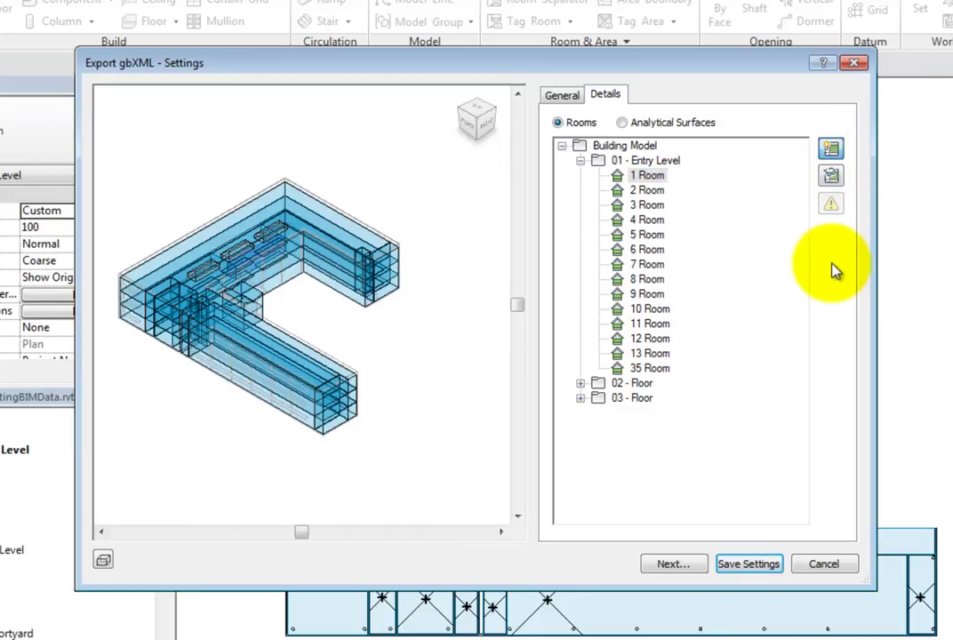
{"action": "left_click", "coordinate": [831, 178]}
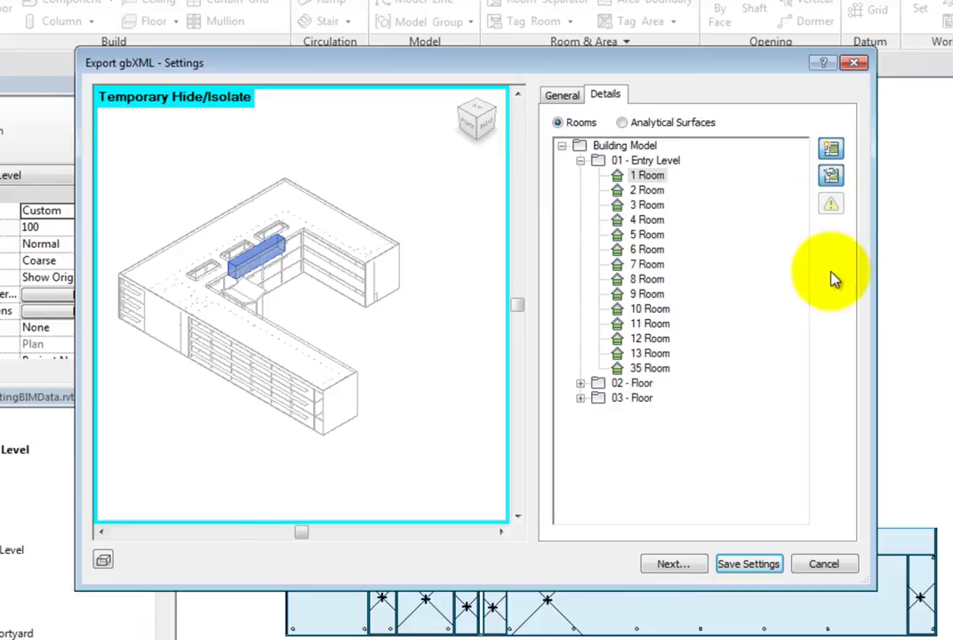
{"action": "left_click", "coordinate": [647, 235]}
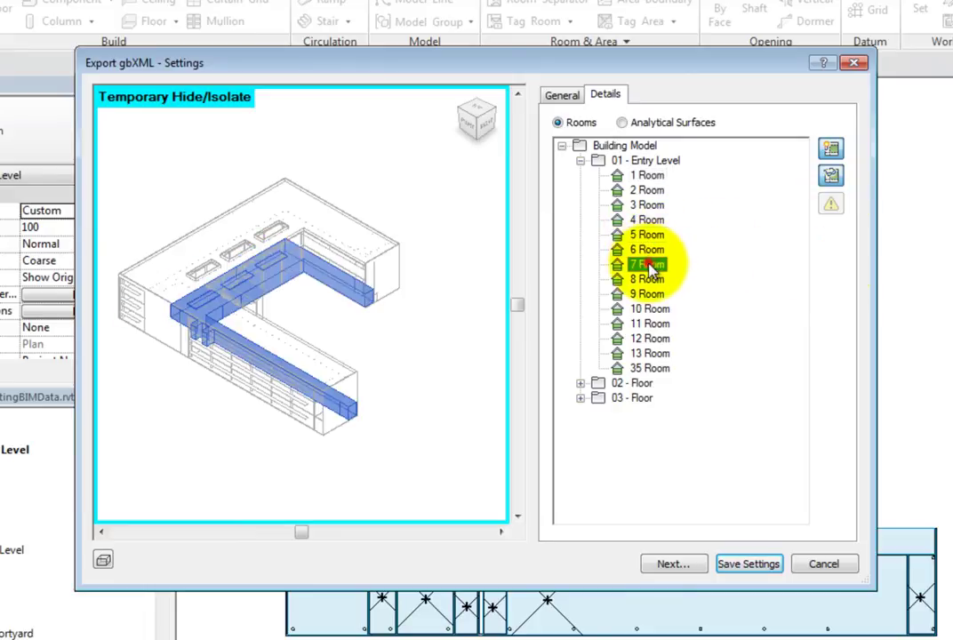
{"action": "left_click", "coordinate": [646, 264]}
{"action": "left_click", "coordinate": [656, 310]}
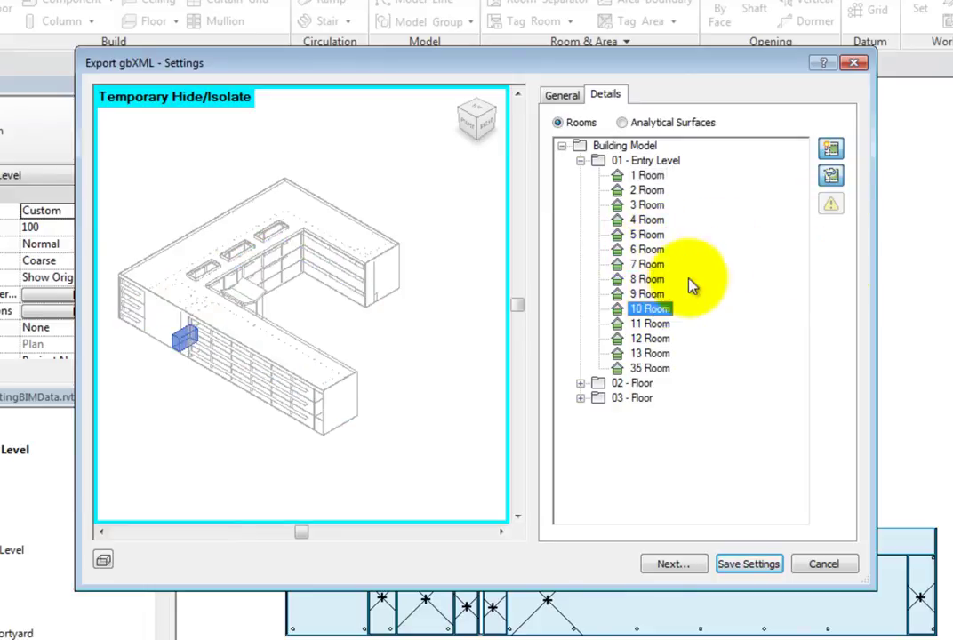
{"action": "left_click", "coordinate": [829, 176]}
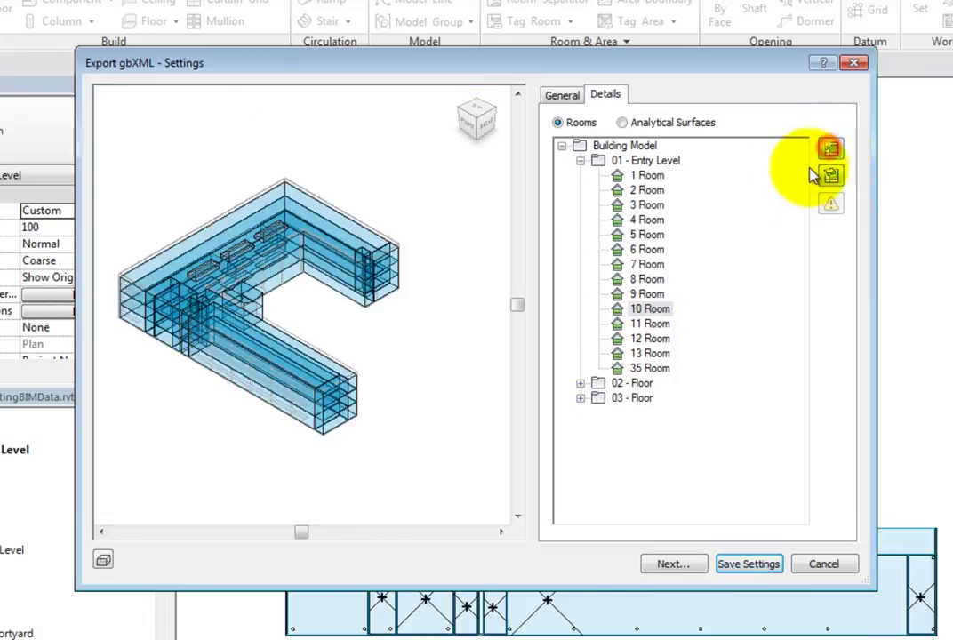
Orbit the building preview and switch it to Shaded, then back to Wireframe
{"action": "mouse_move", "coordinate": [440, 417]}
{"action": "middle_mouse_down", "text": "shift"}
{"action": "mouse_move", "coordinate": [341, 271]}
{"action": "mouse_move", "coordinate": [350, 350]}
{"action": "mouse_move", "coordinate": [427, 406]}
{"action": "middle_mouse_up", "text": "shift"}
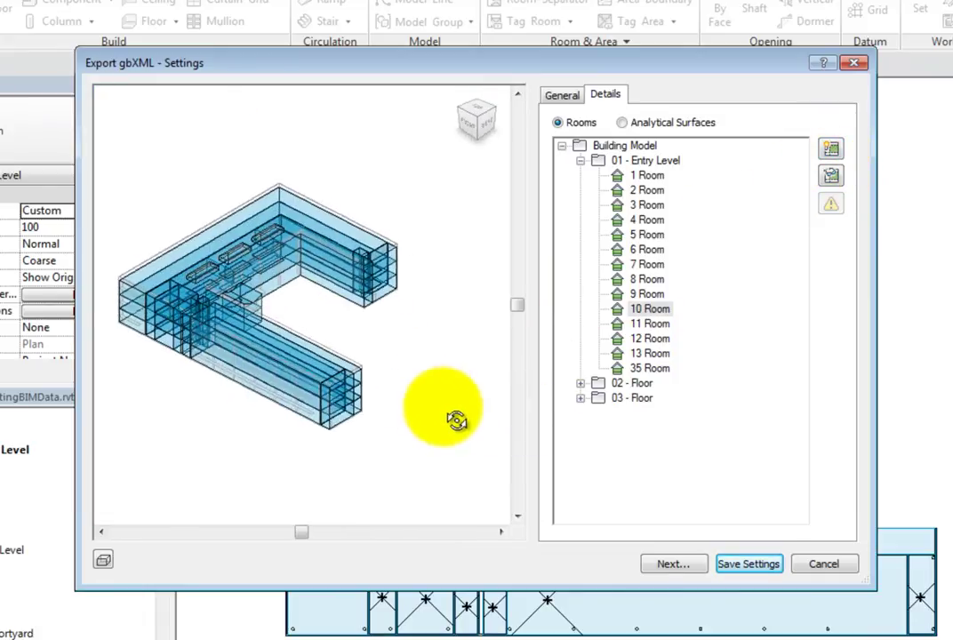
{"action": "left_click", "coordinate": [103, 560]}
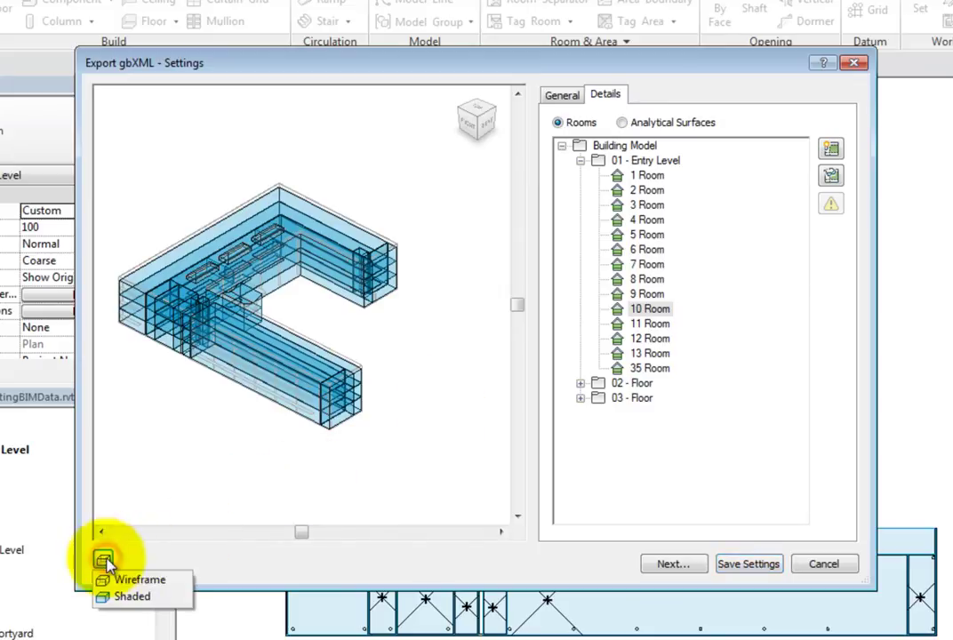
{"action": "left_click", "coordinate": [134, 597]}
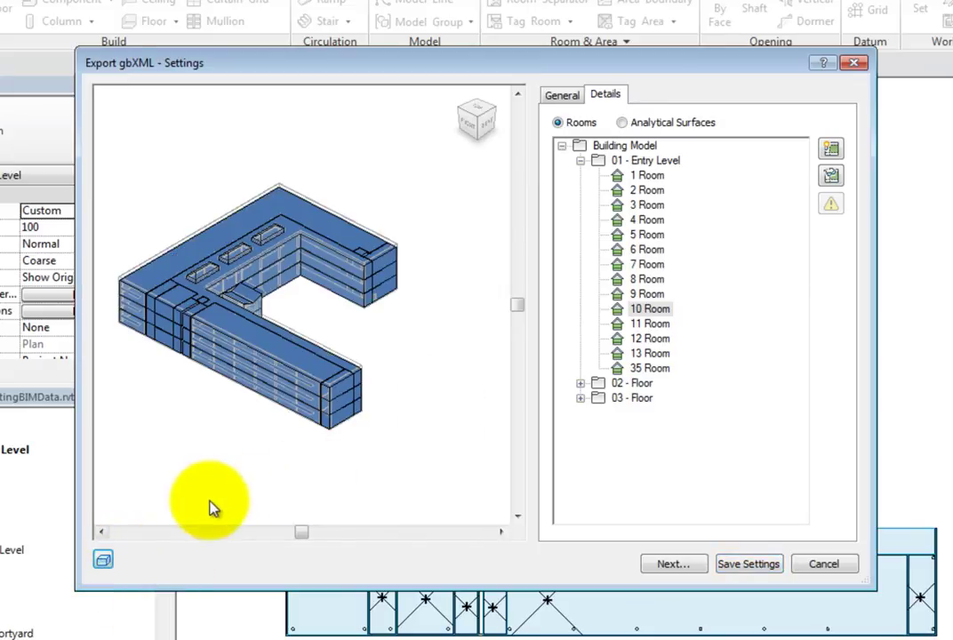
{"action": "left_click", "coordinate": [103, 561]}
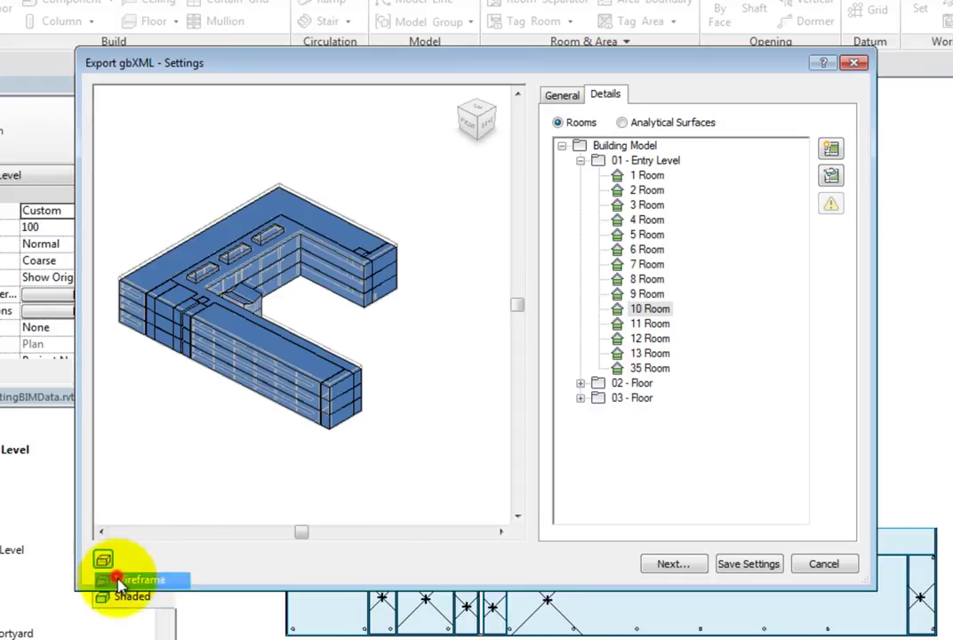
{"action": "left_click", "coordinate": [120, 580]}
{"action": "middle_click_drag", "start_coordinate": [462, 482], "coordinate": [391, 460], "text": "shift"}
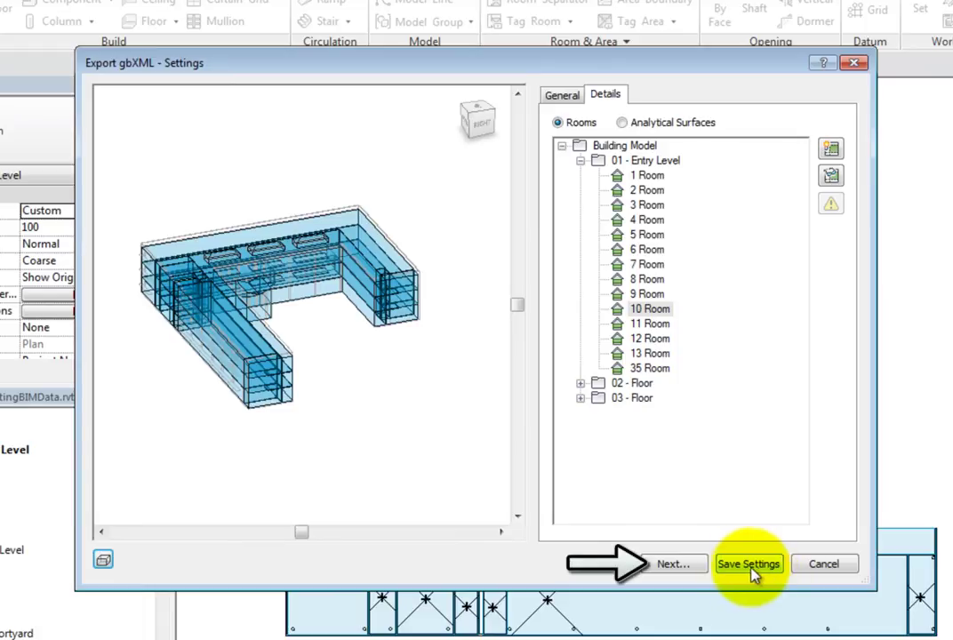
Save the gbXML export as ExportingBIMData.xml in folder 32
{"action": "left_click", "coordinate": [679, 566]}
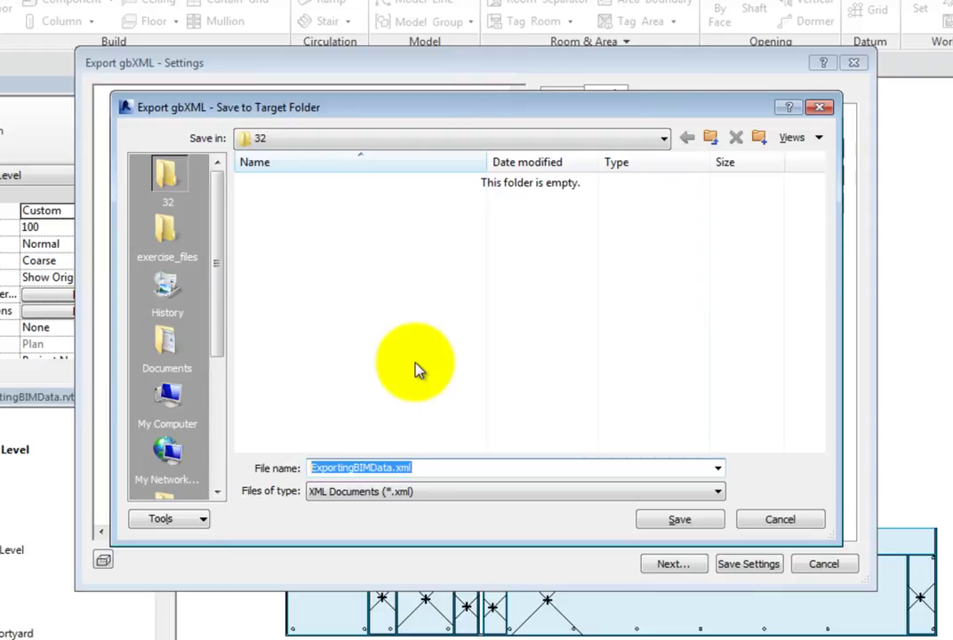
{"action": "left_click", "coordinate": [432, 469]}
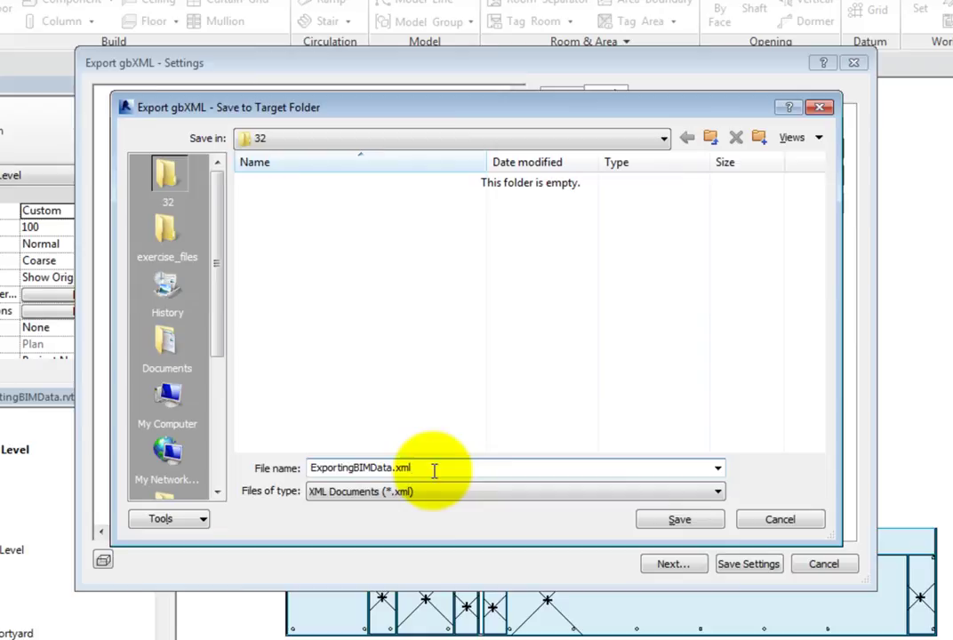
{"action": "left_click", "coordinate": [709, 528]}
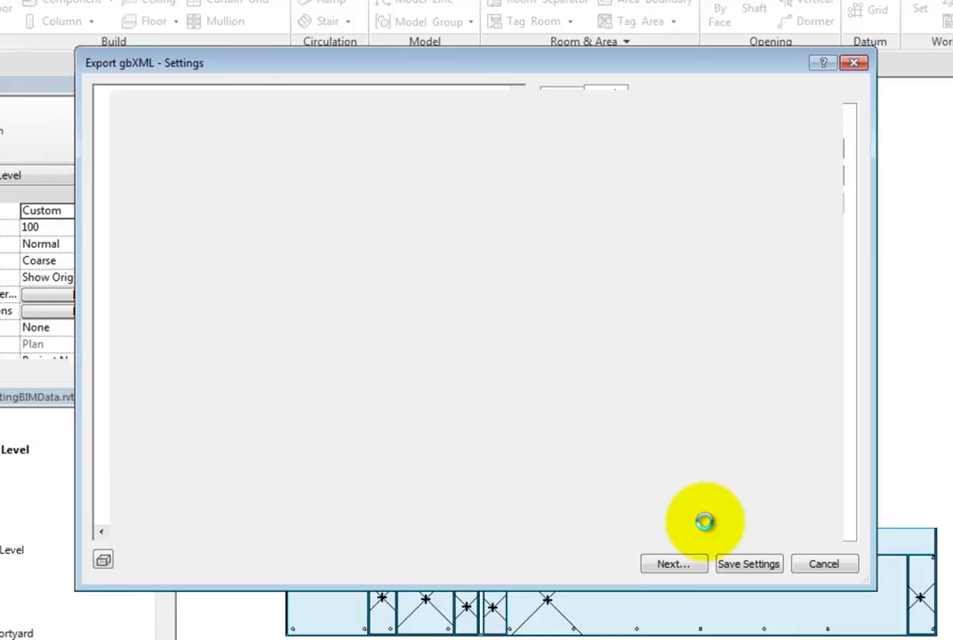